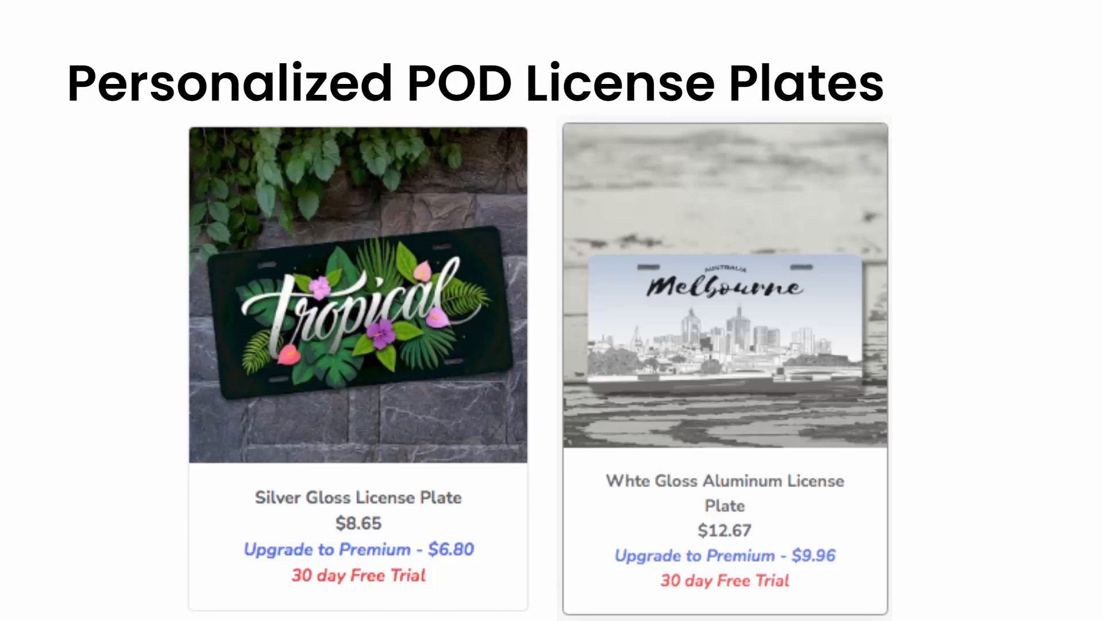
Open the personalization app's Products page and browse the list of product collections
click(164, 450)
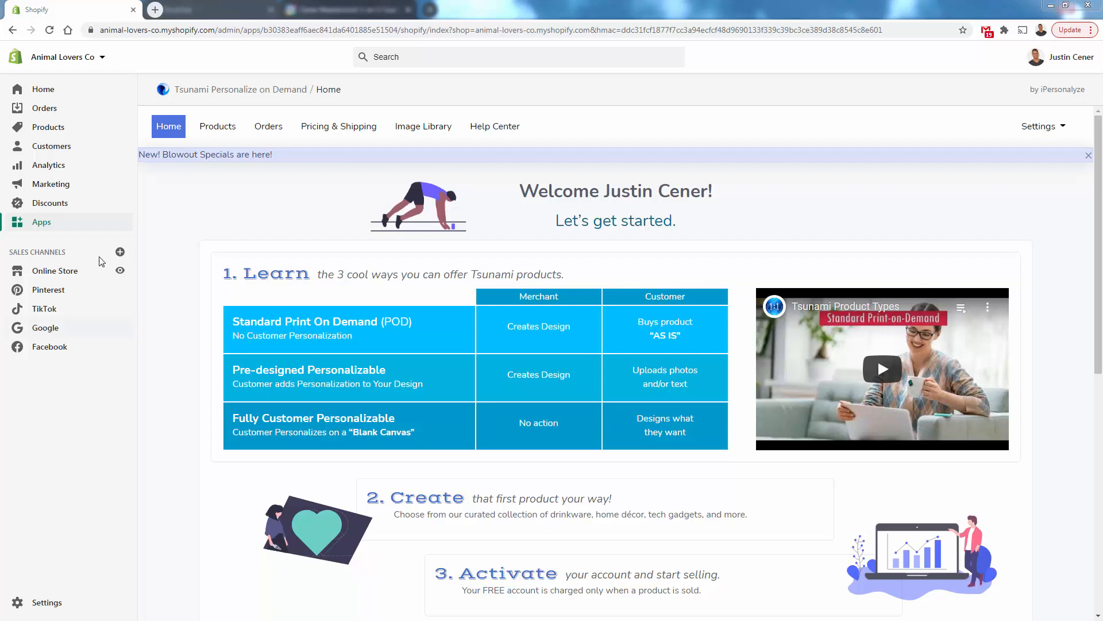
click(210, 134)
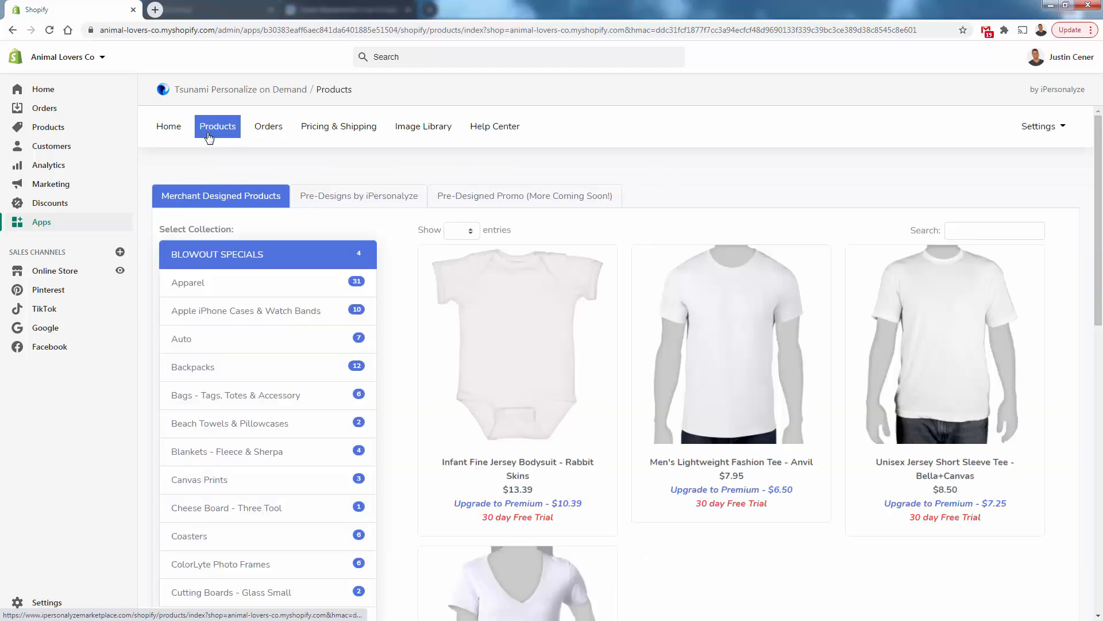
scroll(206, 325, down, 2)
scroll(206, 325, down, 8)
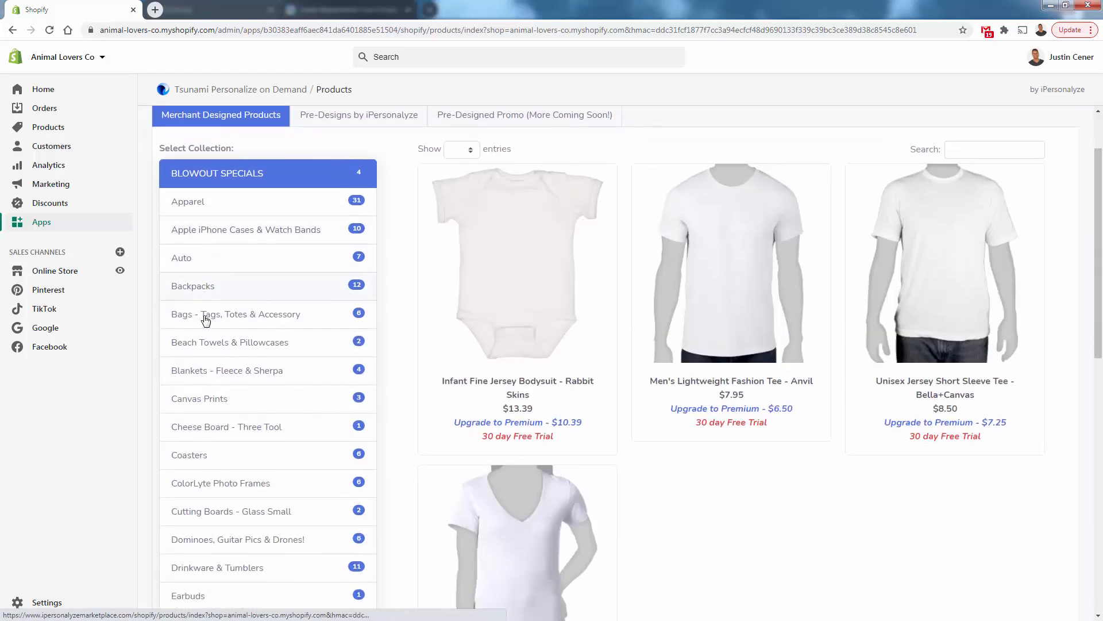
scroll(206, 320, down, 4)
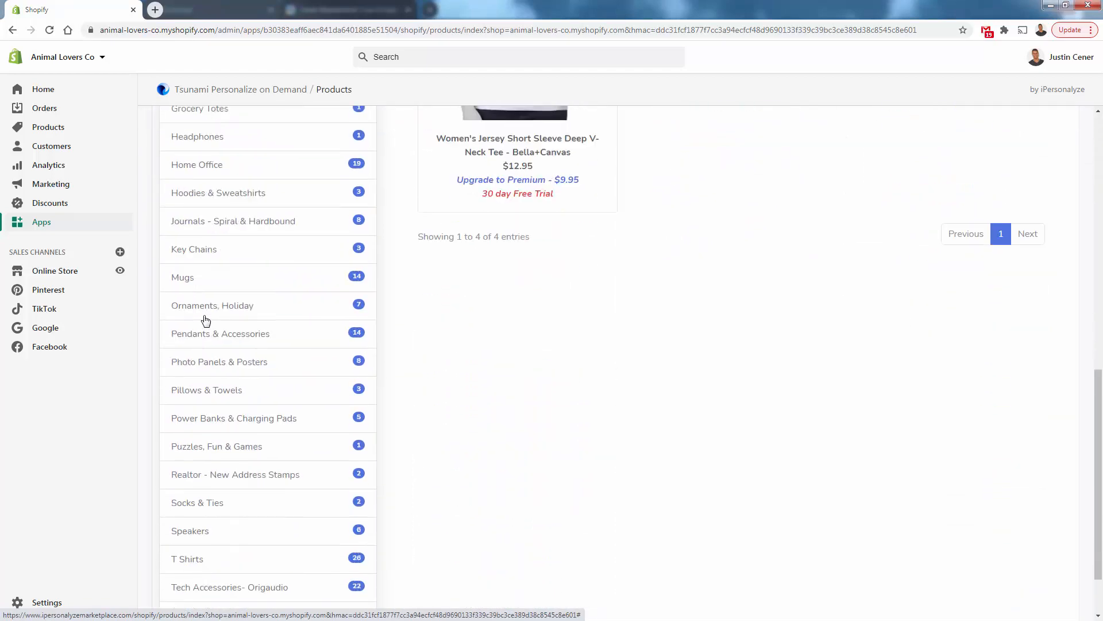
scroll(214, 399, up, 8)
scroll(216, 404, up, 4)
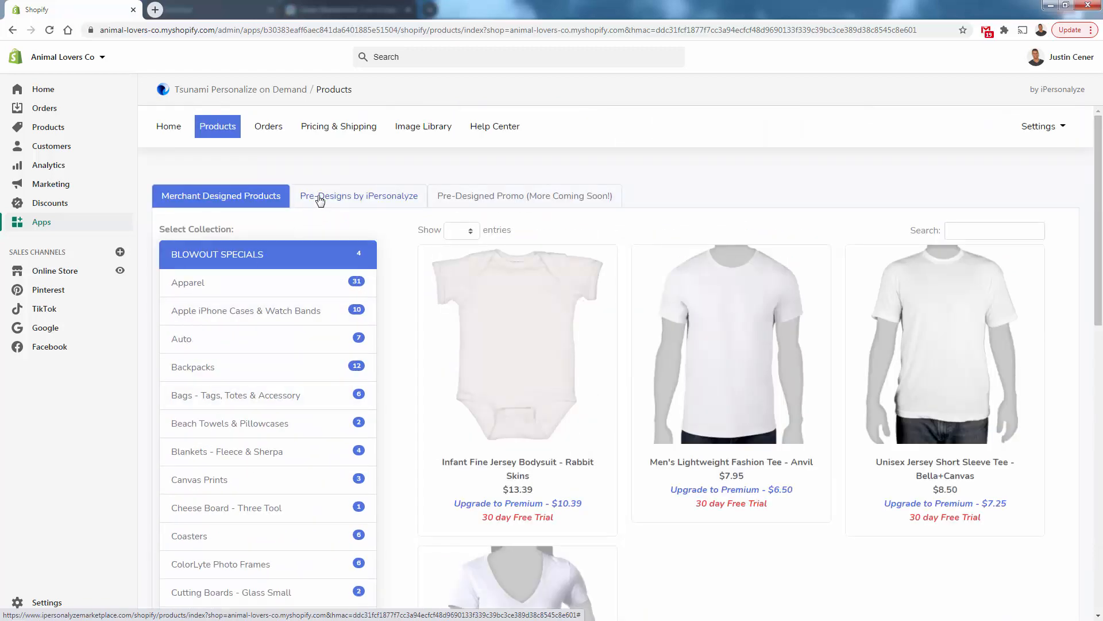
Open the Auto collection and select the Silver Gloss License Plate product
click(248, 344)
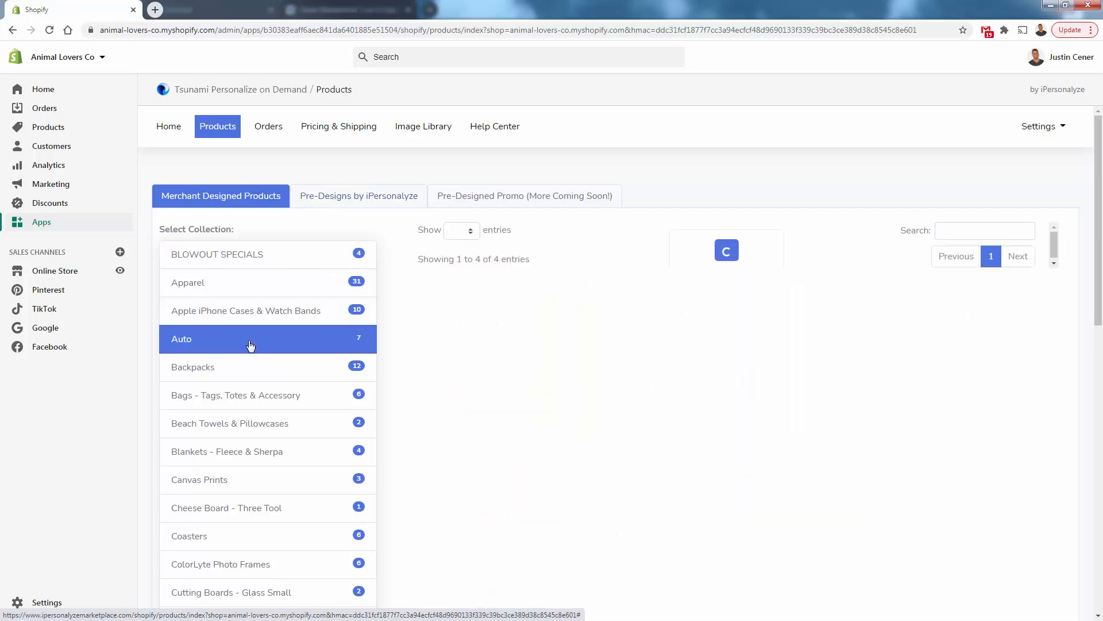
scroll(266, 347, down, 5)
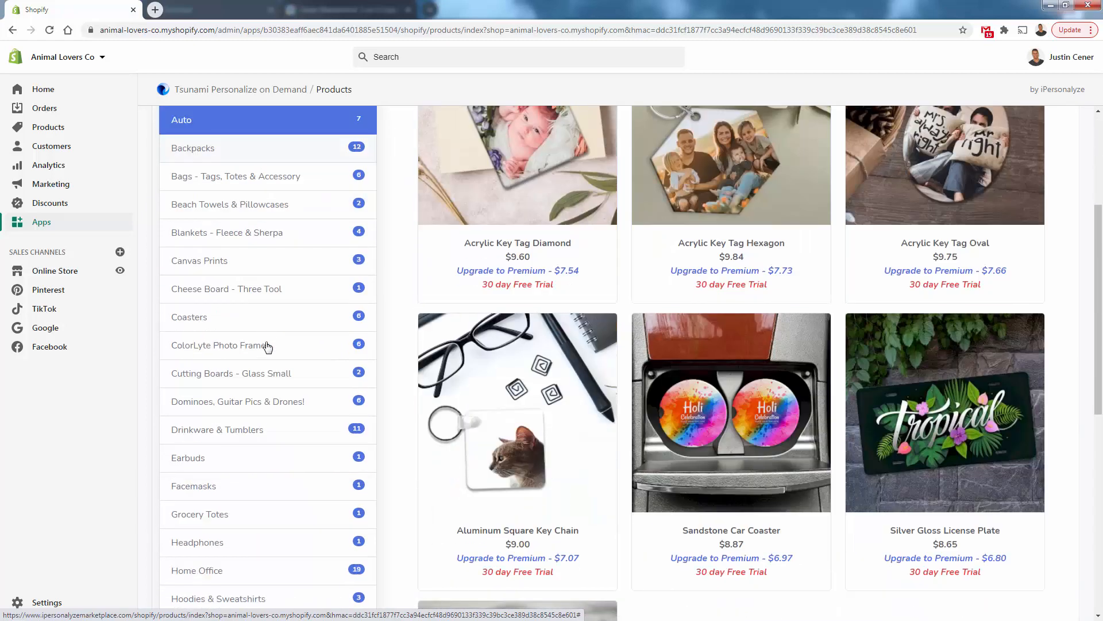
scroll(268, 347, down, 2)
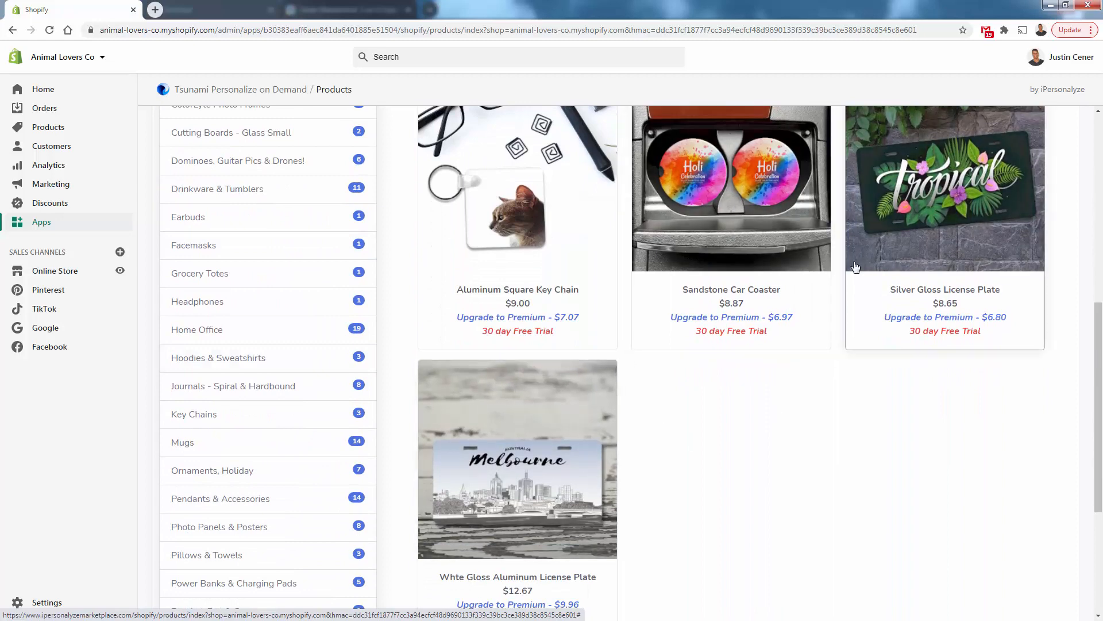
scroll(856, 266, down, 1)
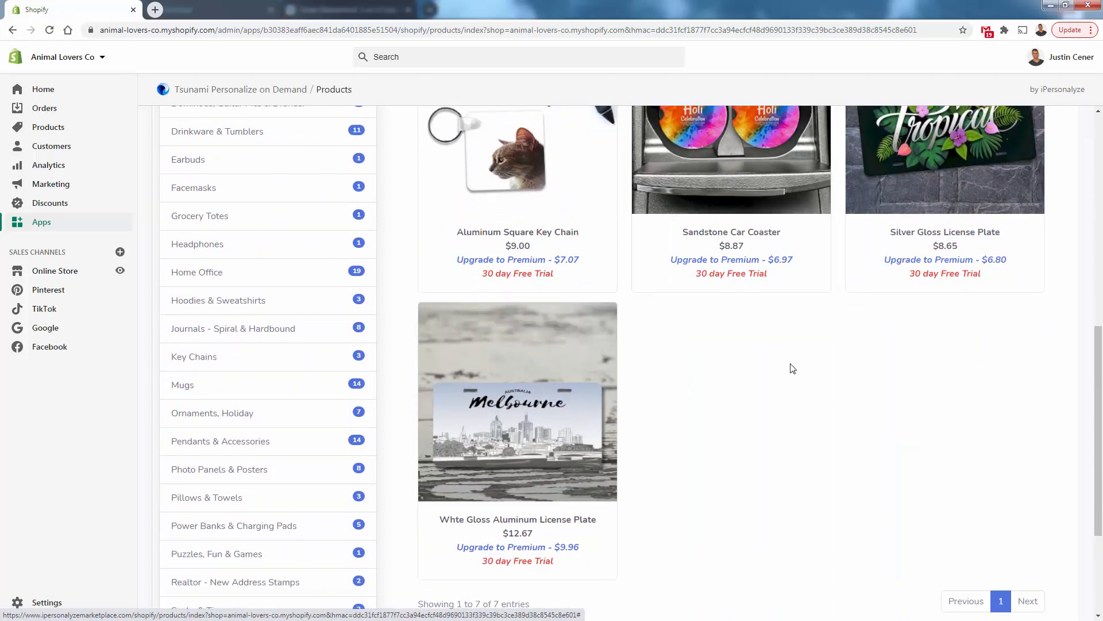
scroll(791, 370, up, 1)
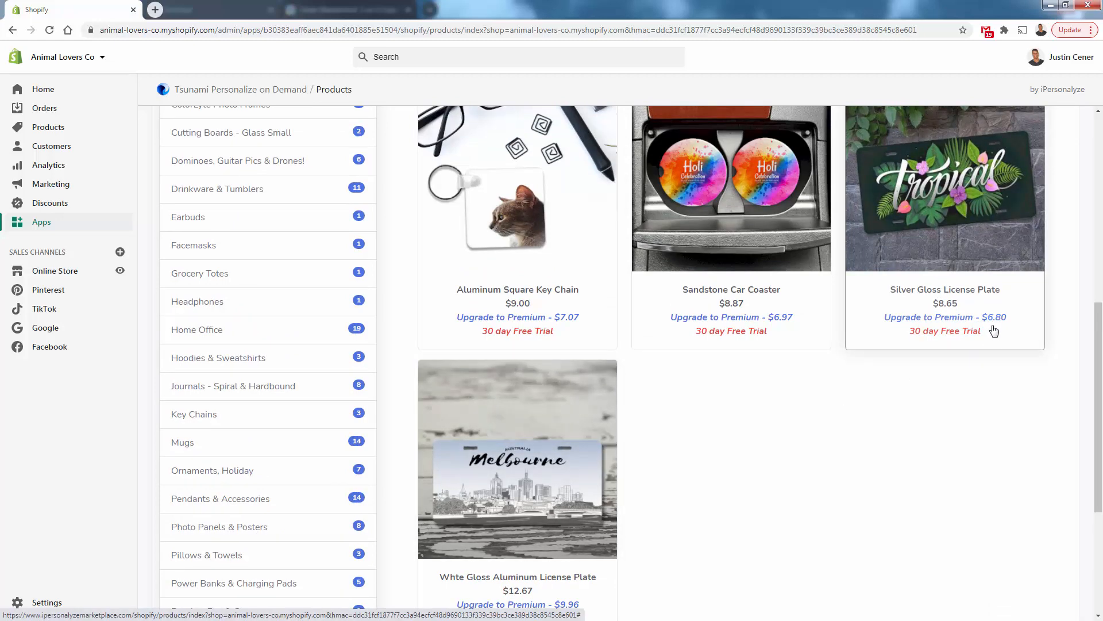
scroll(585, 486, down, 1)
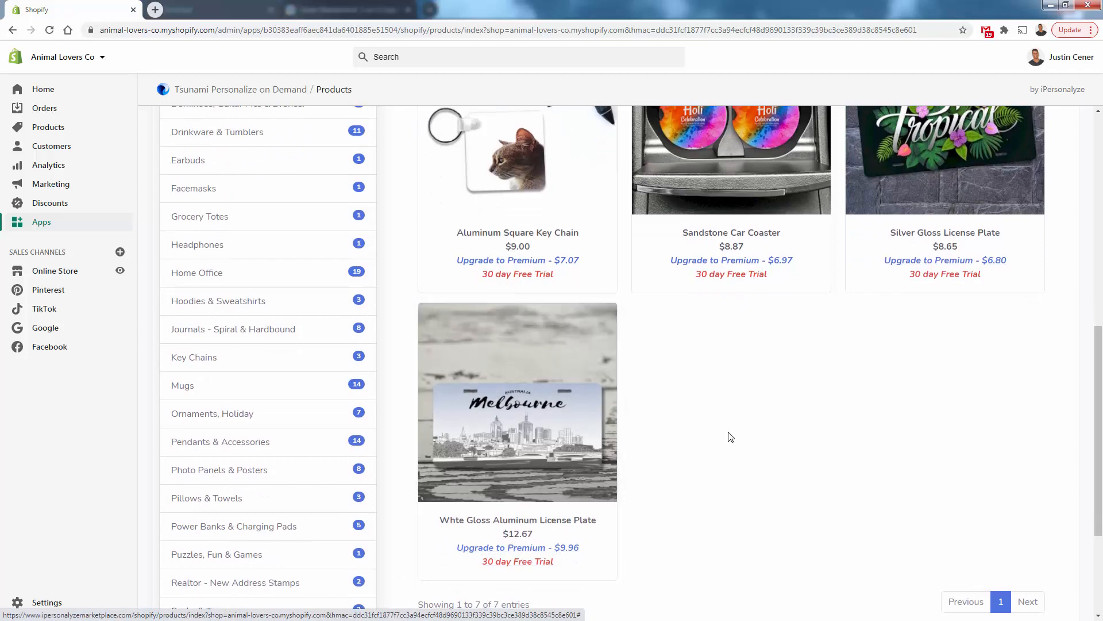
scroll(725, 434, up, 3)
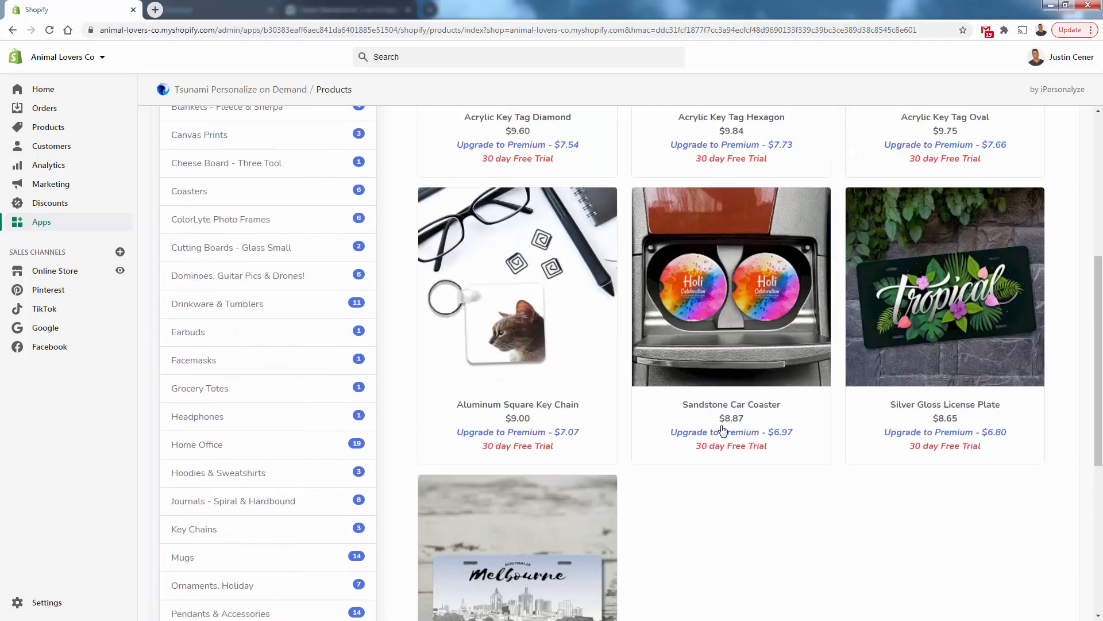
click(957, 310)
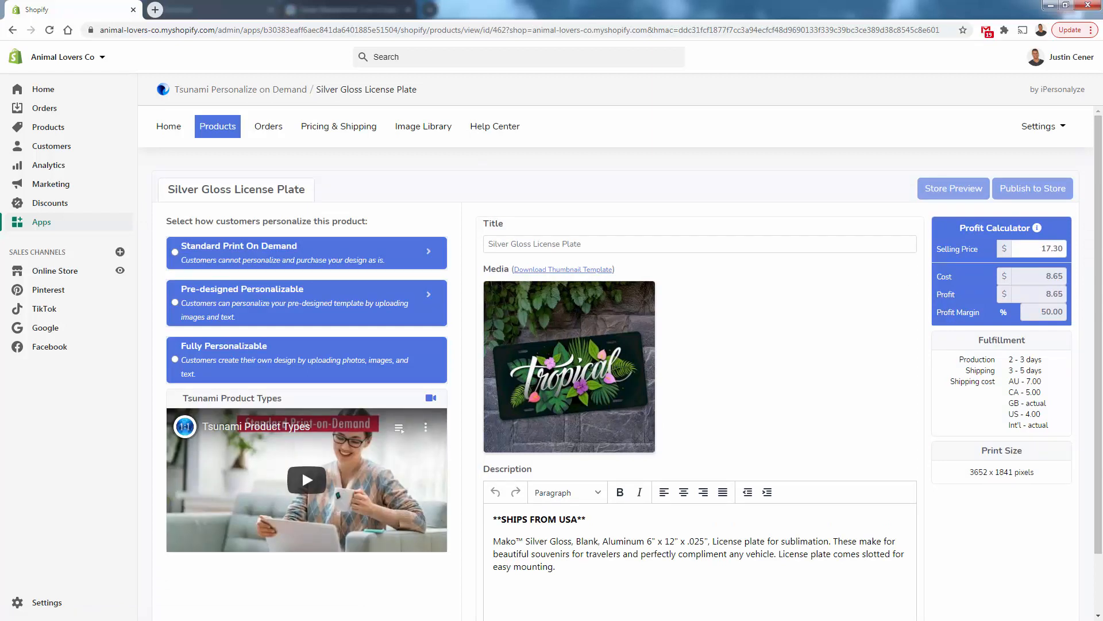
Review the personalization types and choose Fully Personalizable for the license plate
click(273, 260)
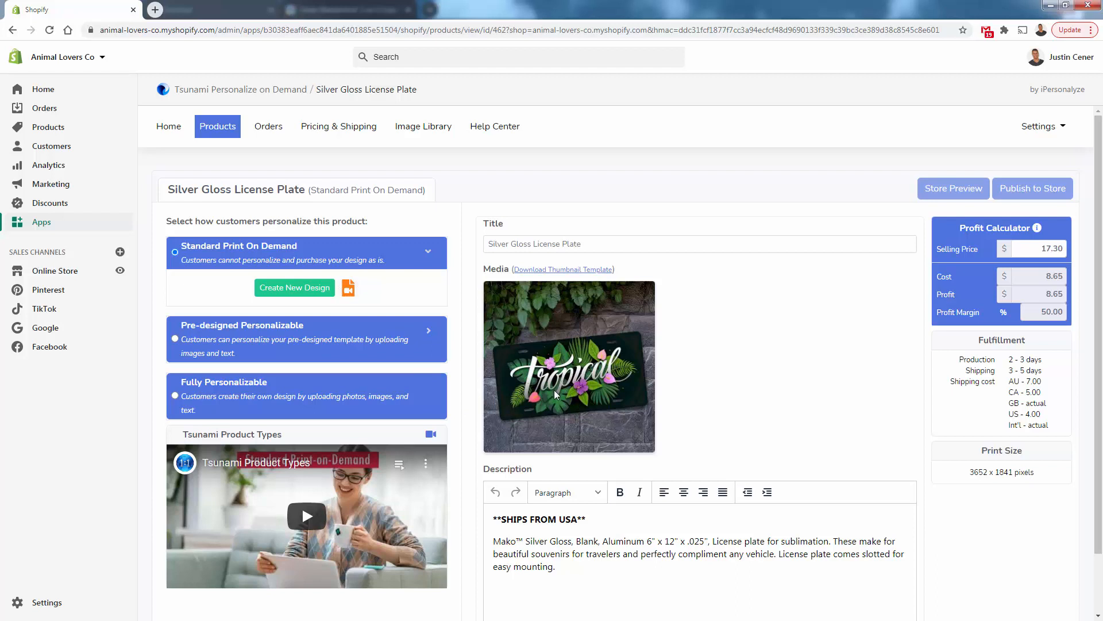
click(217, 342)
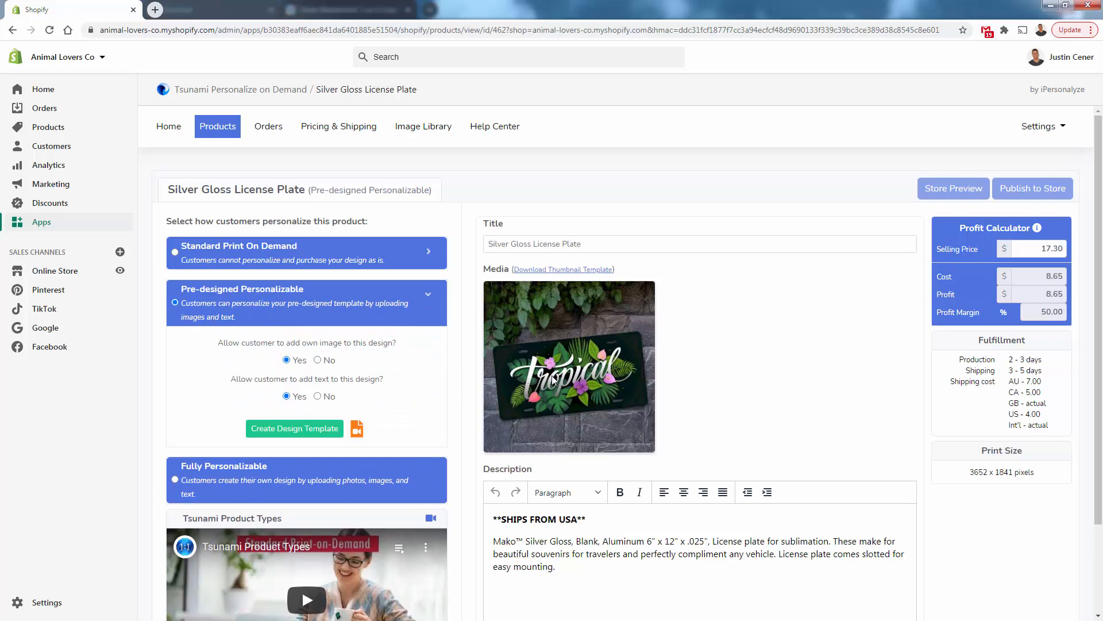
triple_click(236, 345)
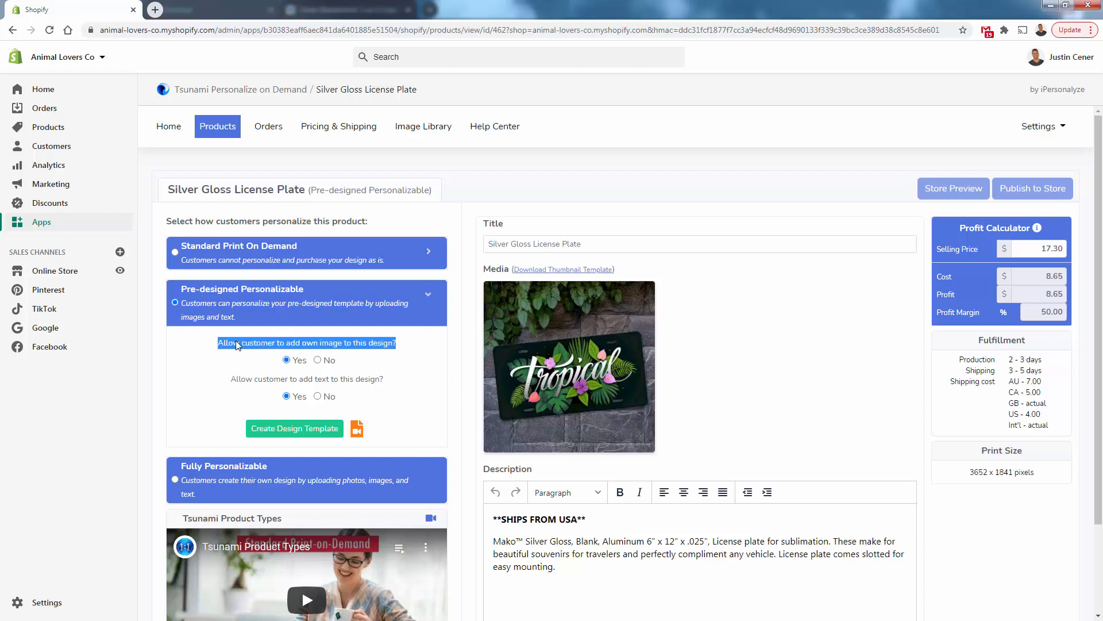
click(330, 345)
triple_click(325, 383)
click(325, 384)
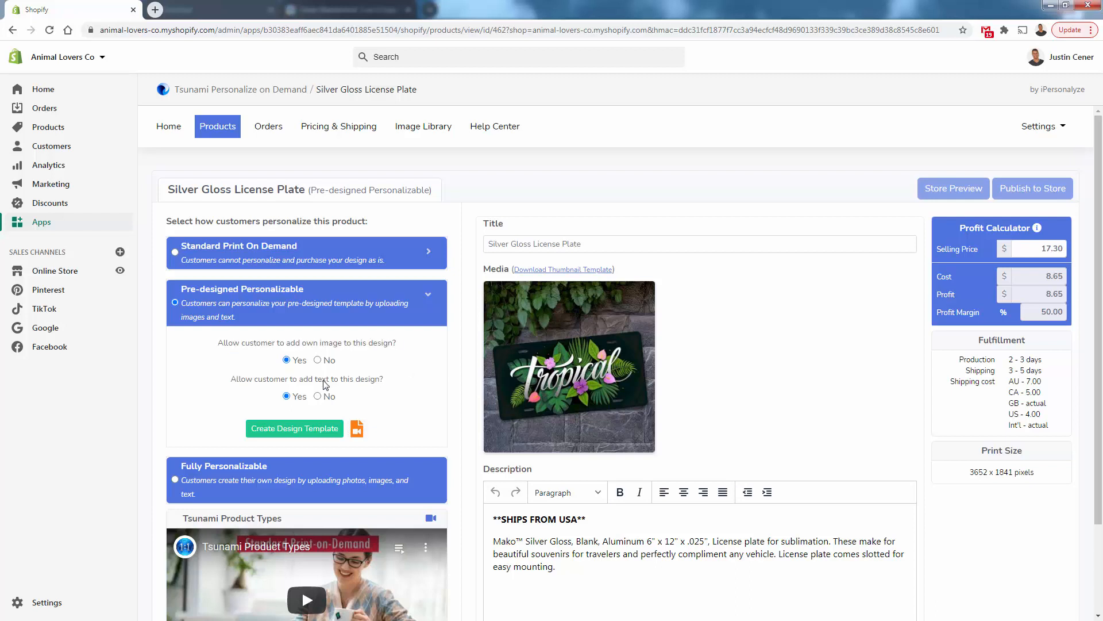
click(191, 485)
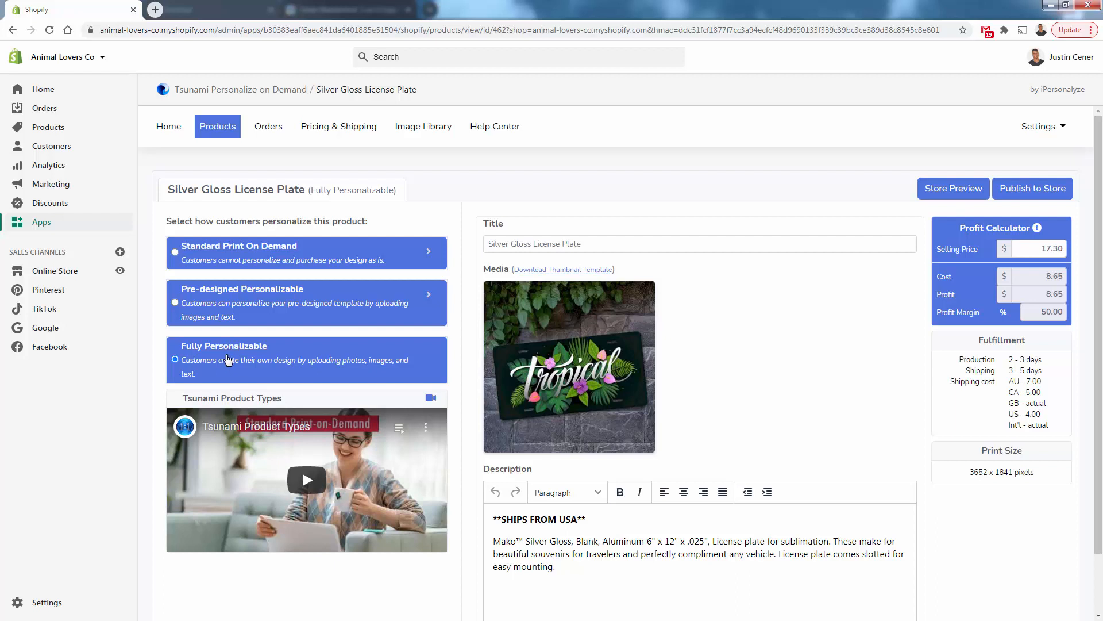
Set the product title to "Personalize It - Upload Your Photo And Turn It Into A License Plate"
triple_click(540, 244)
text(P)
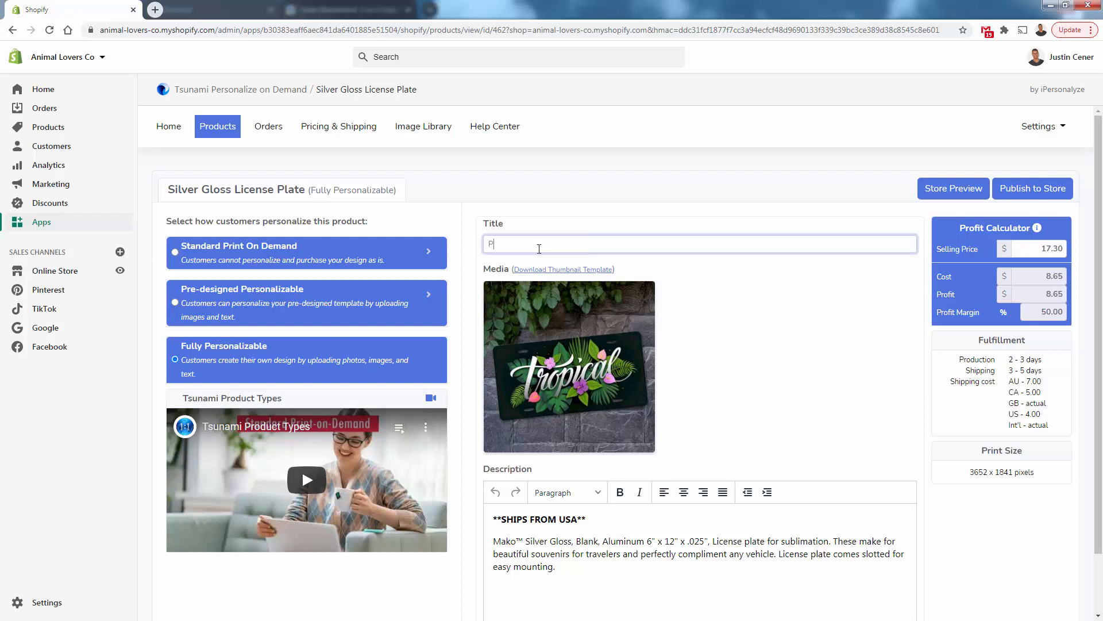
text(ersonalize It - )
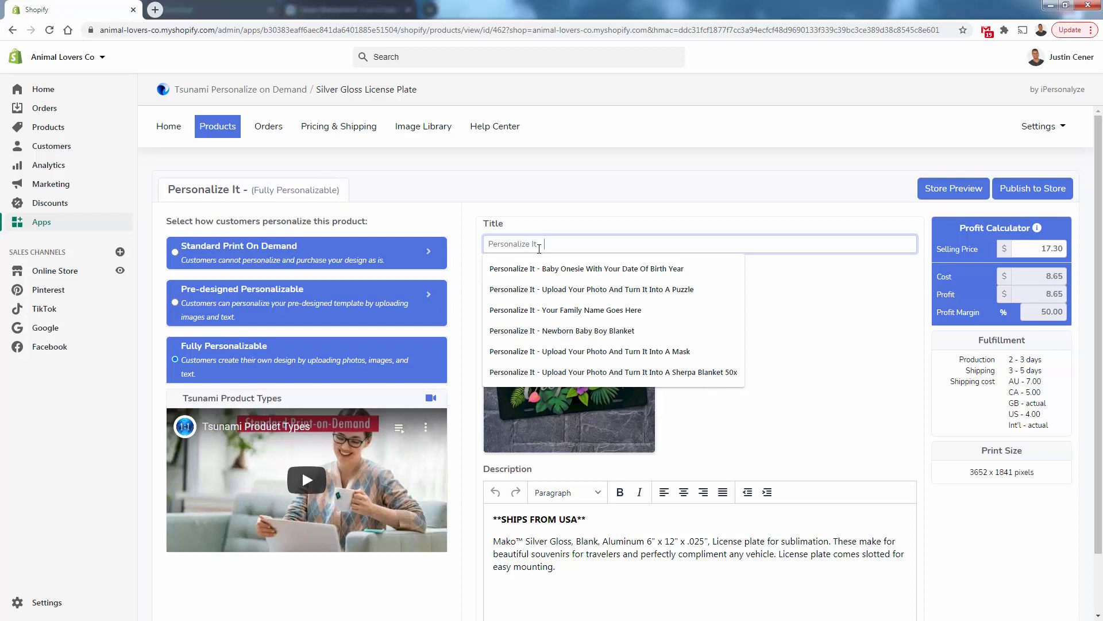
text(Upload Your P)
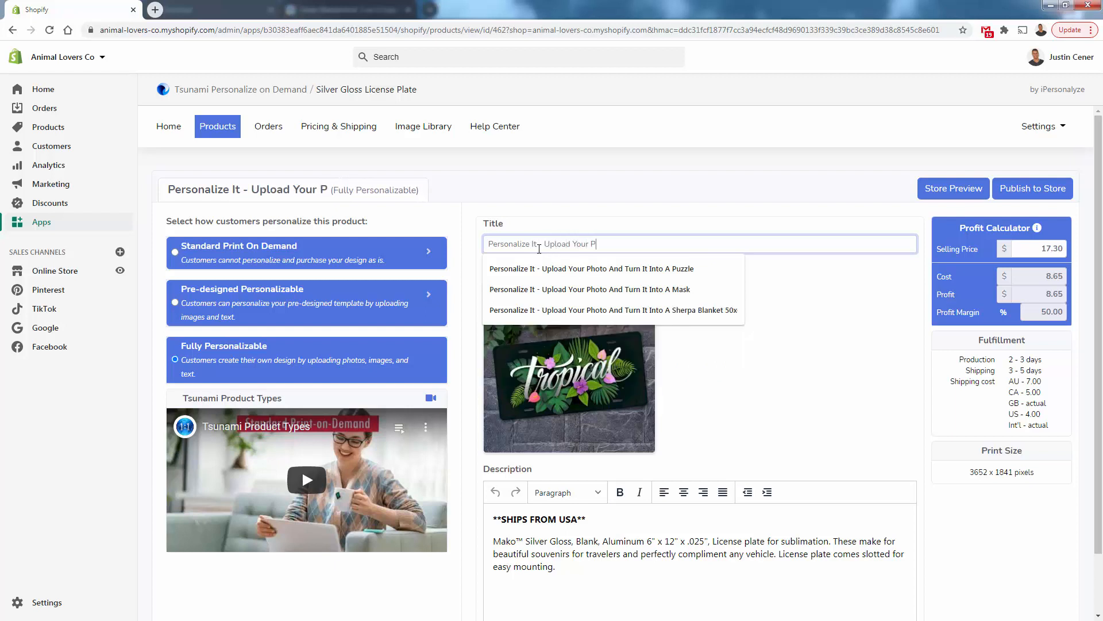
text(hoto And Turn It In)
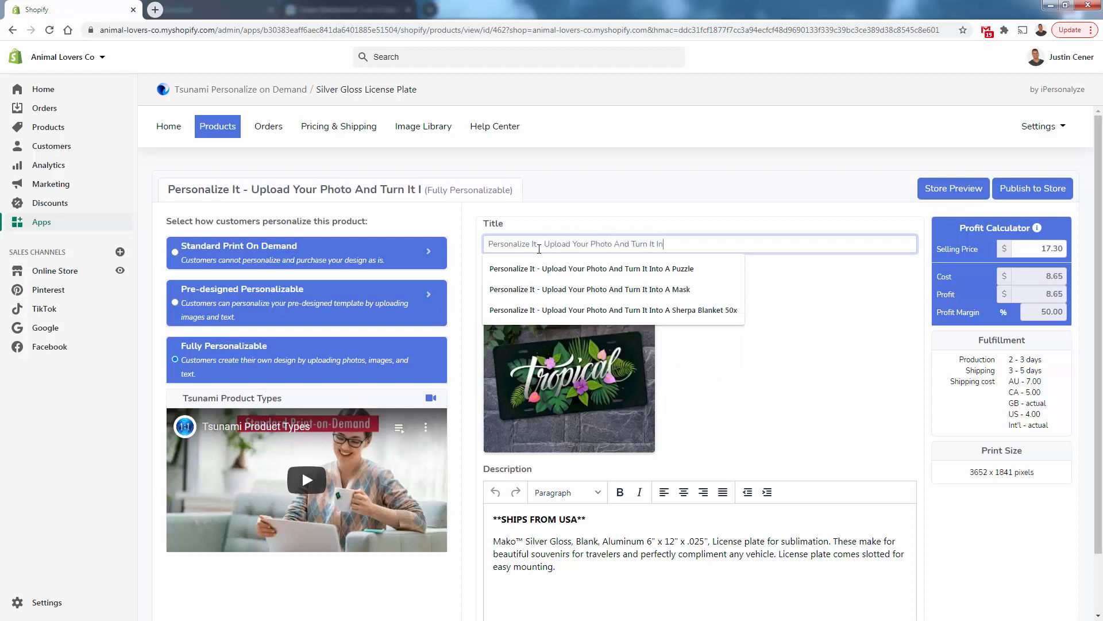
text(to A Licen)
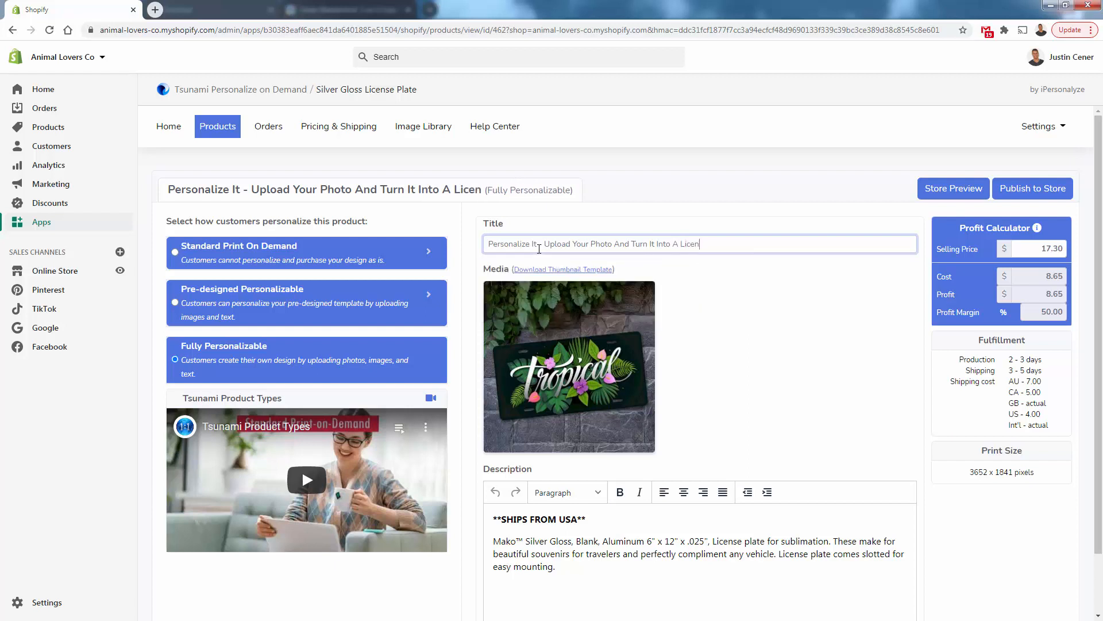
text(se Plate)
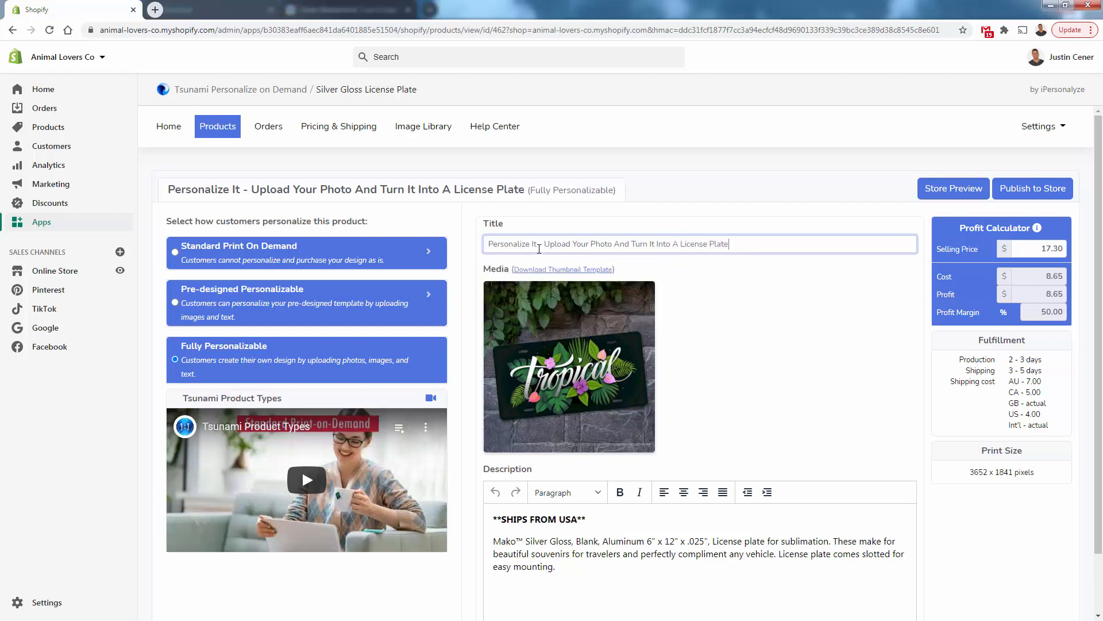
Add a line reading "Product Description 3 Part etc" above the existing description text
click(494, 523)
key(Return)
key(Return)
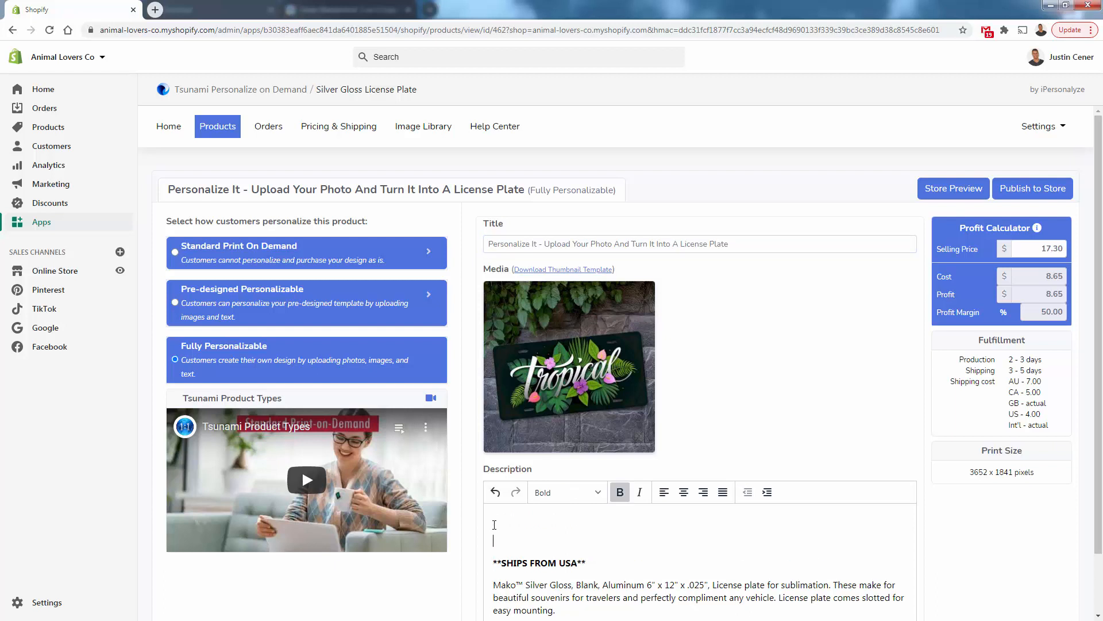
key(ctrl+b)
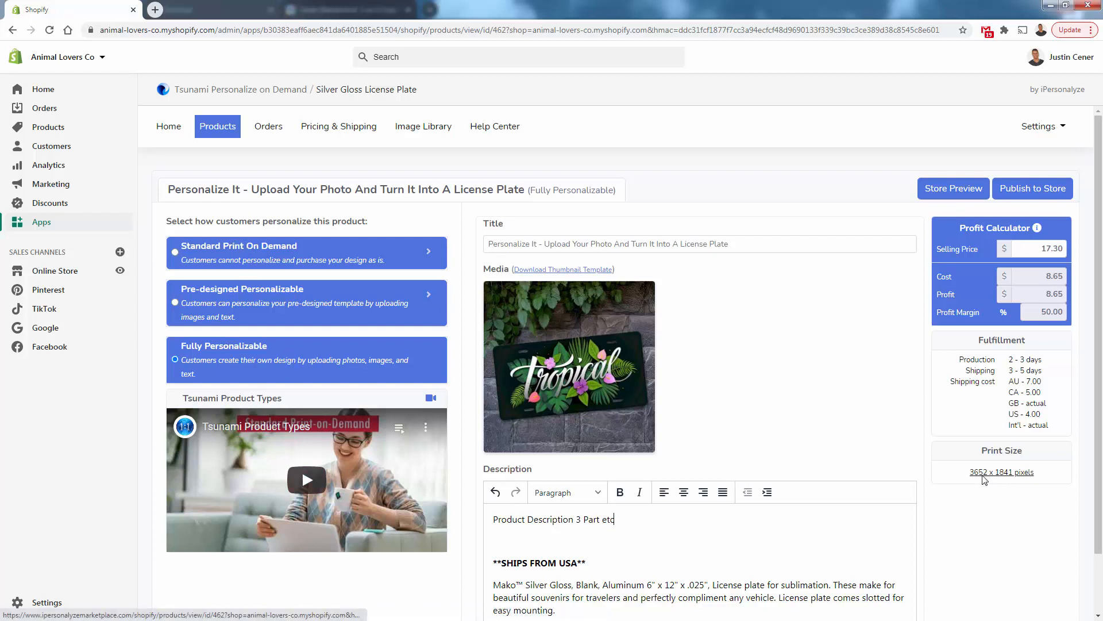
Set the selling price in the profit calculator to 24.99
double_click(1038, 246)
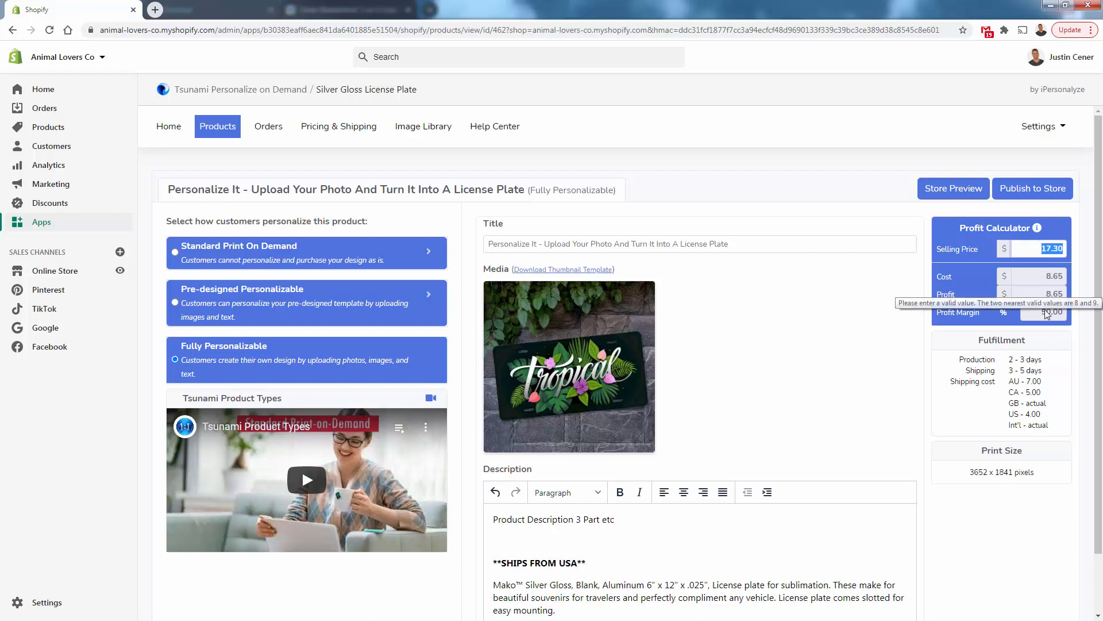
text(19.99)
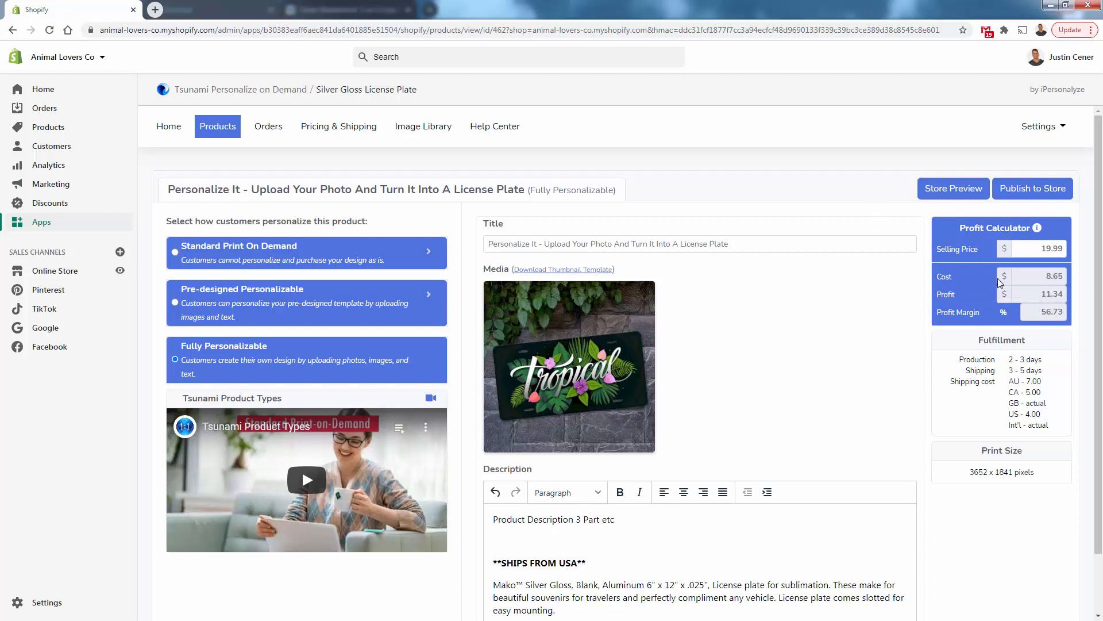
drag(1027, 251, 1083, 263)
text(24.99)
Publish the product to the store and acknowledge the confirmation
scroll(753, 256, down, 1)
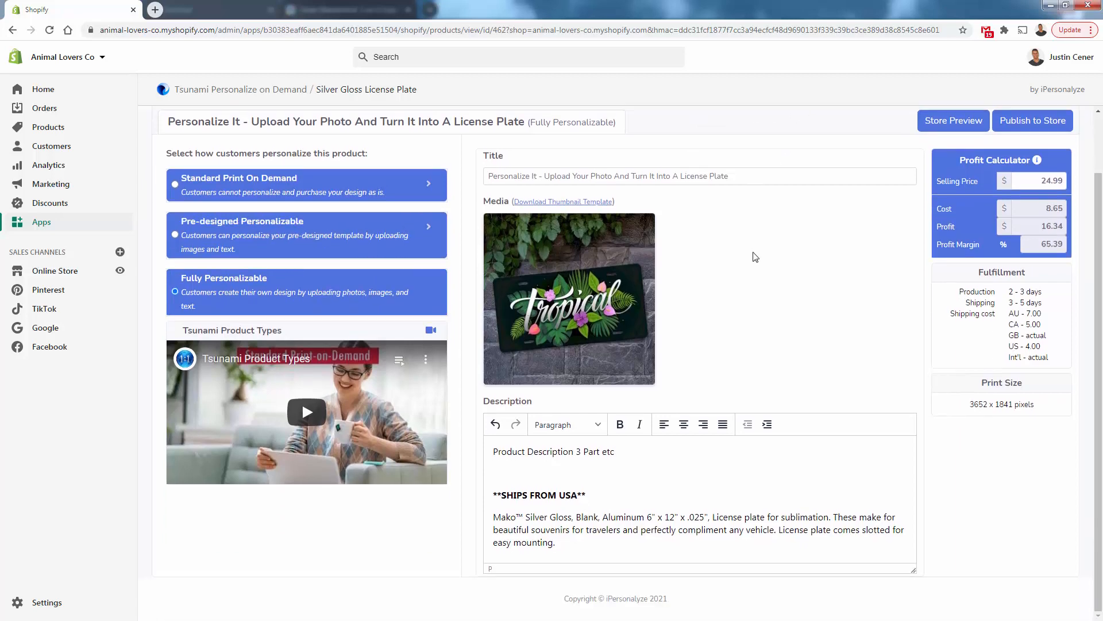
scroll(750, 300, up, 1)
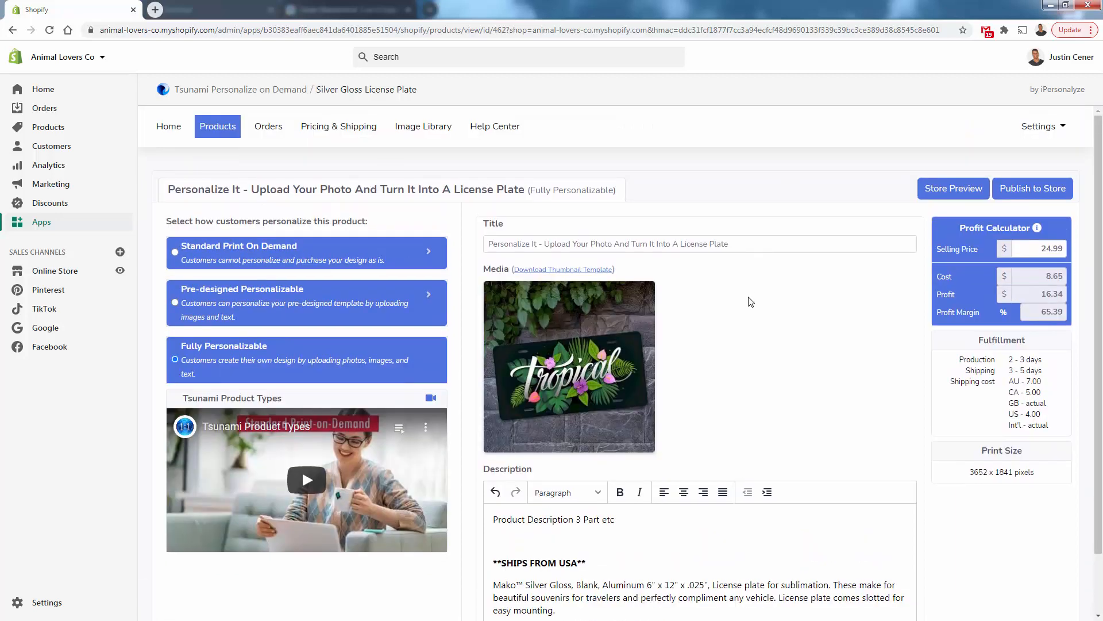
click(1018, 195)
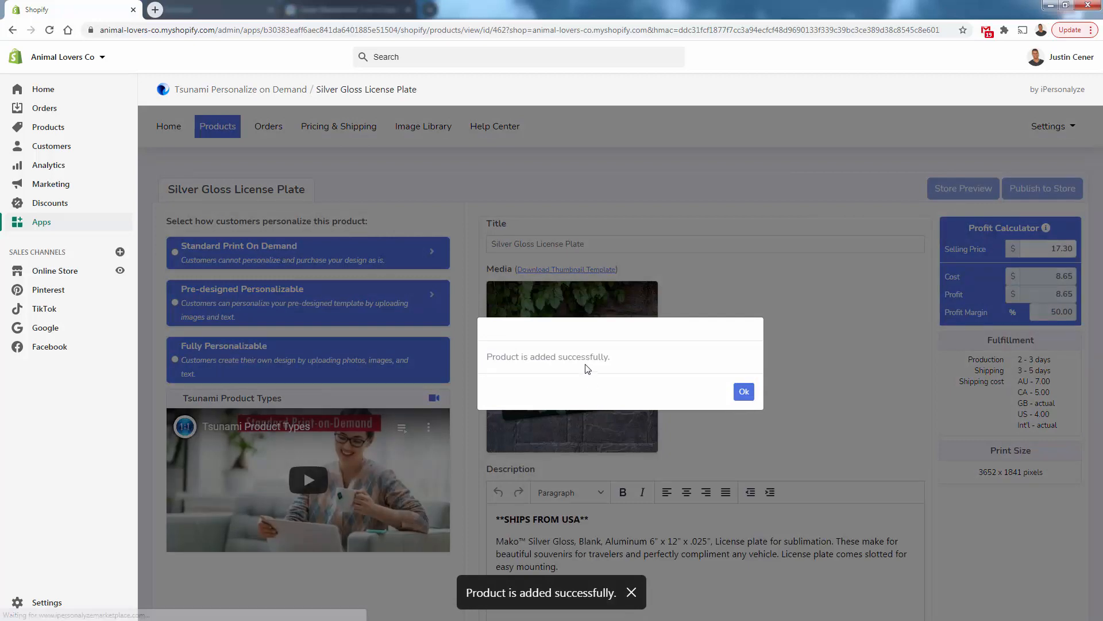
triple_click(586, 365)
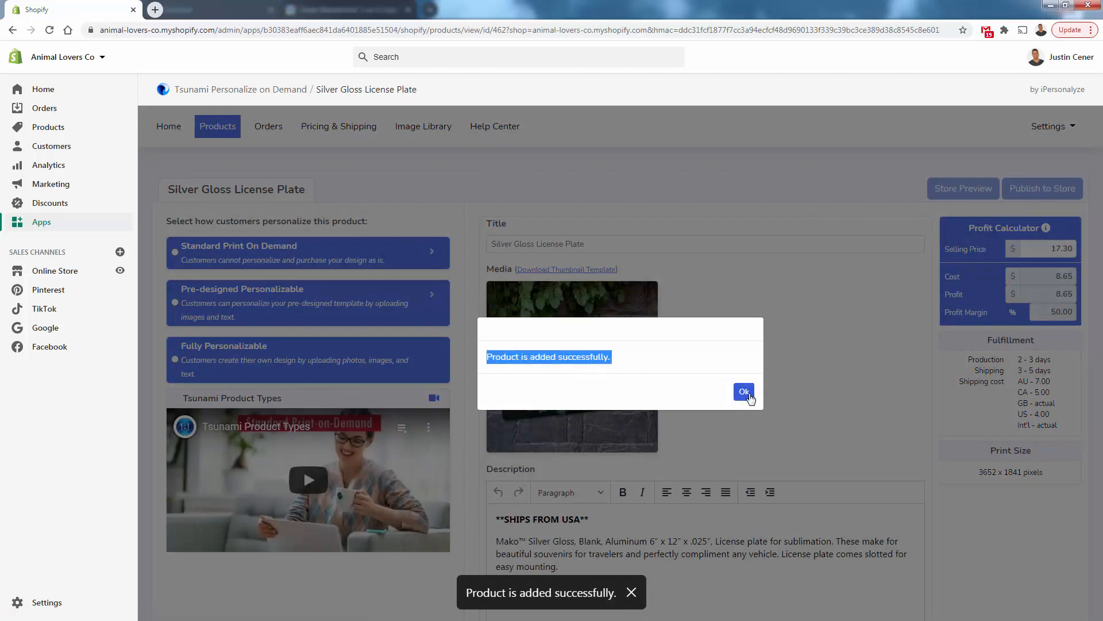
click(745, 392)
Open the store's All products list and look for the new license plate product
click(57, 127)
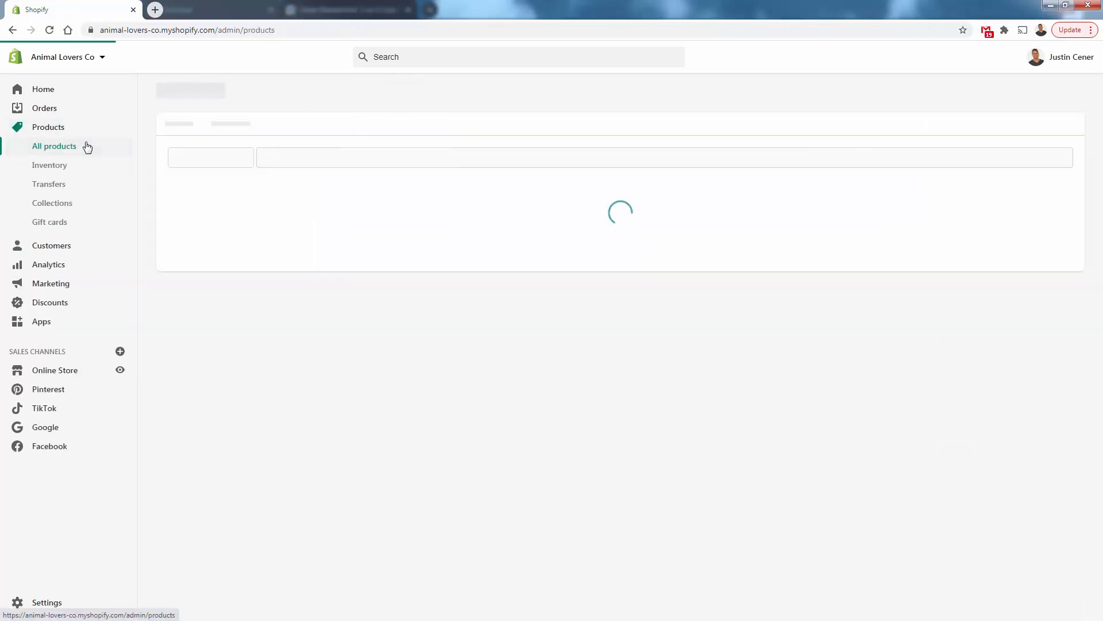
scroll(341, 370, down, 10)
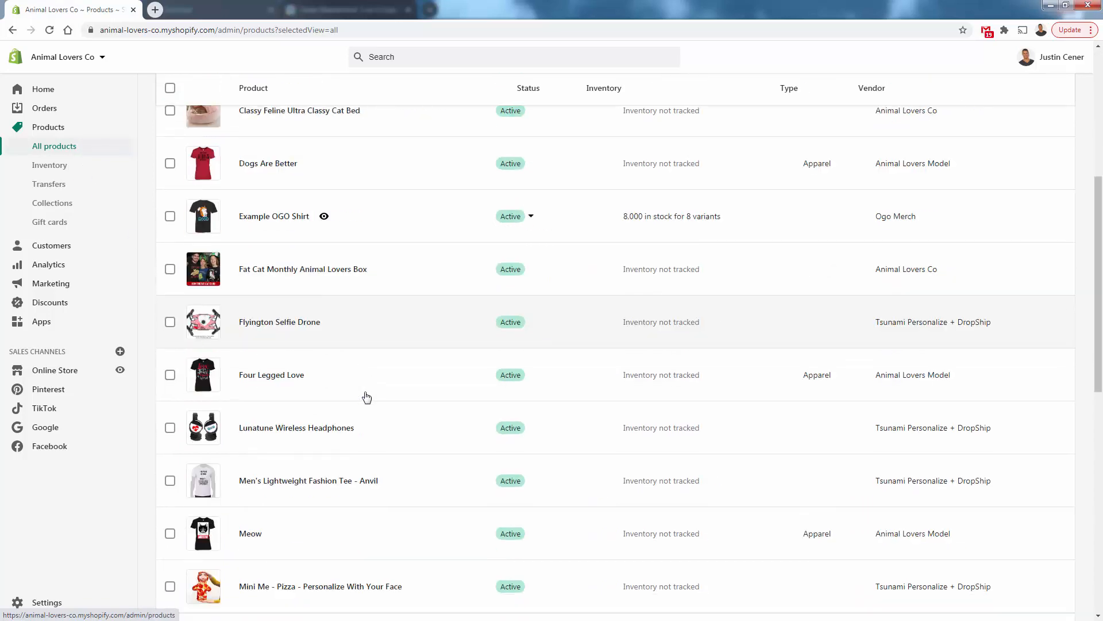
scroll(367, 397, down, 3)
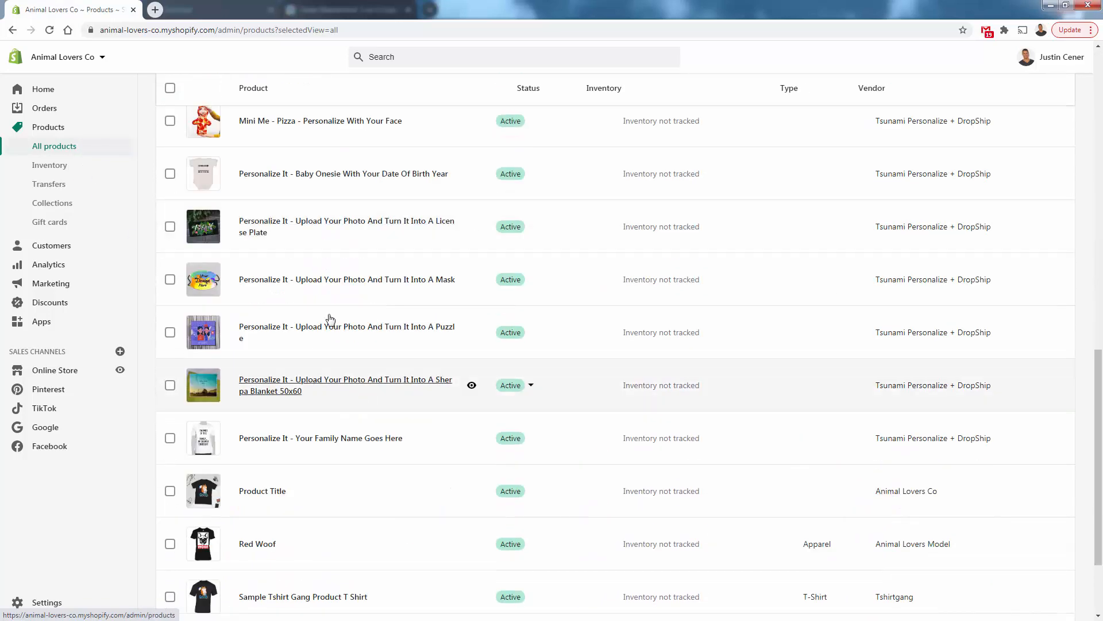
Open the license plate product's storefront page and review its title and description text
click(472, 228)
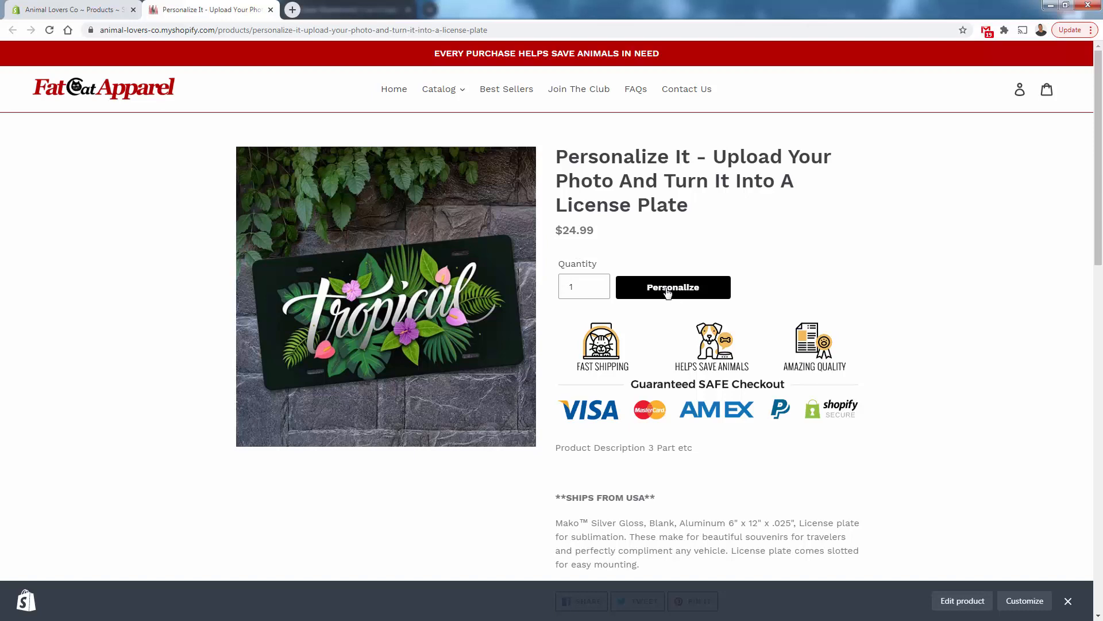
triple_click(633, 183)
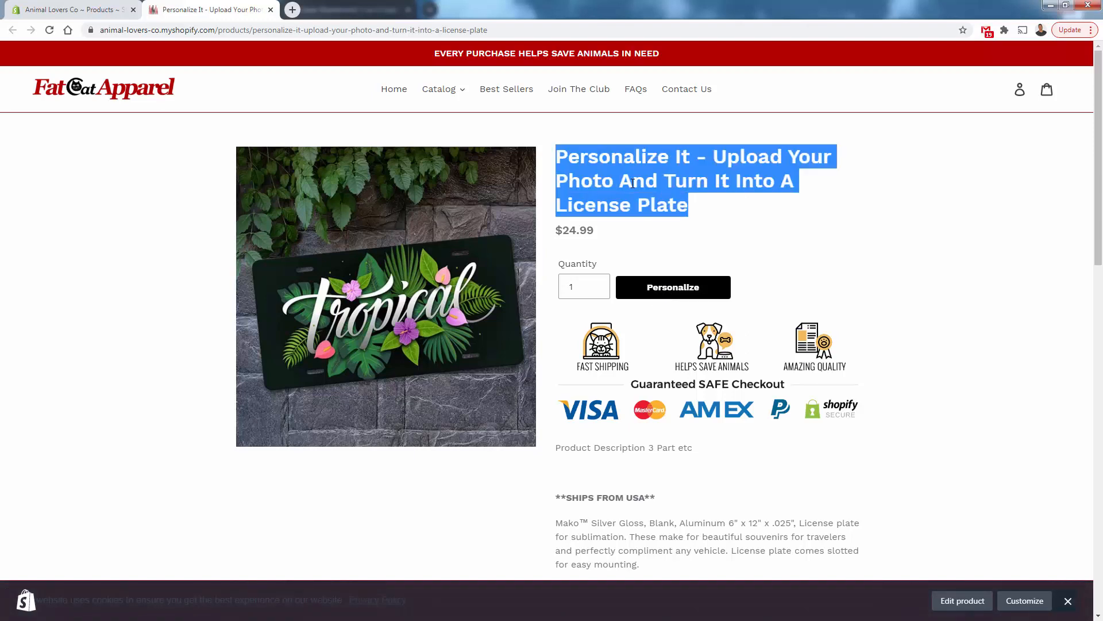
triple_click(661, 443)
click(661, 444)
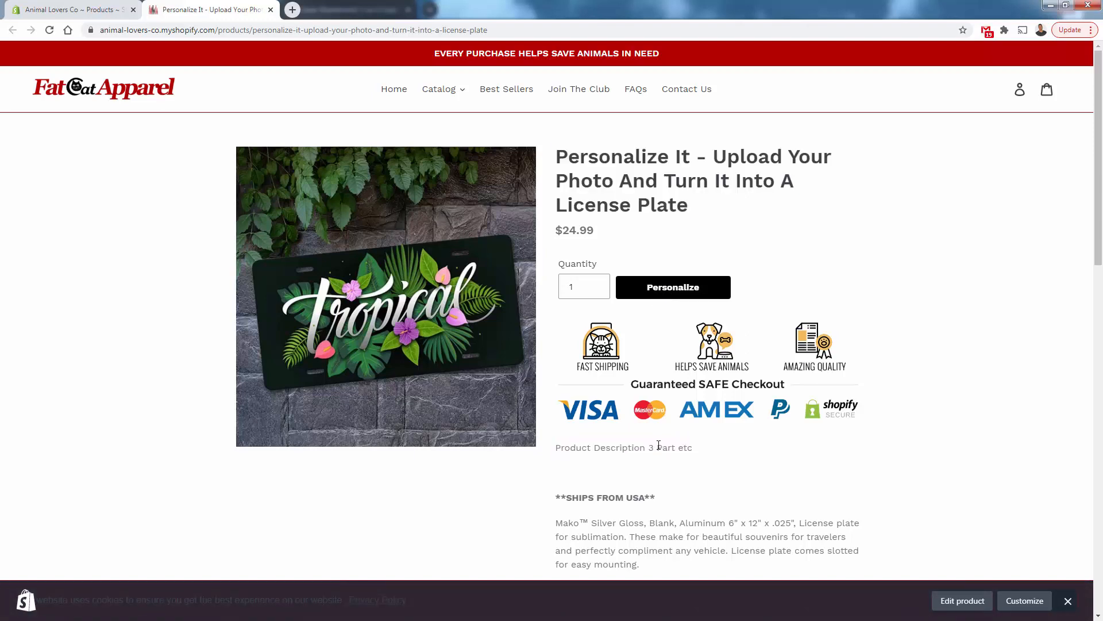
scroll(654, 451, down, 3)
drag(552, 330, 685, 391)
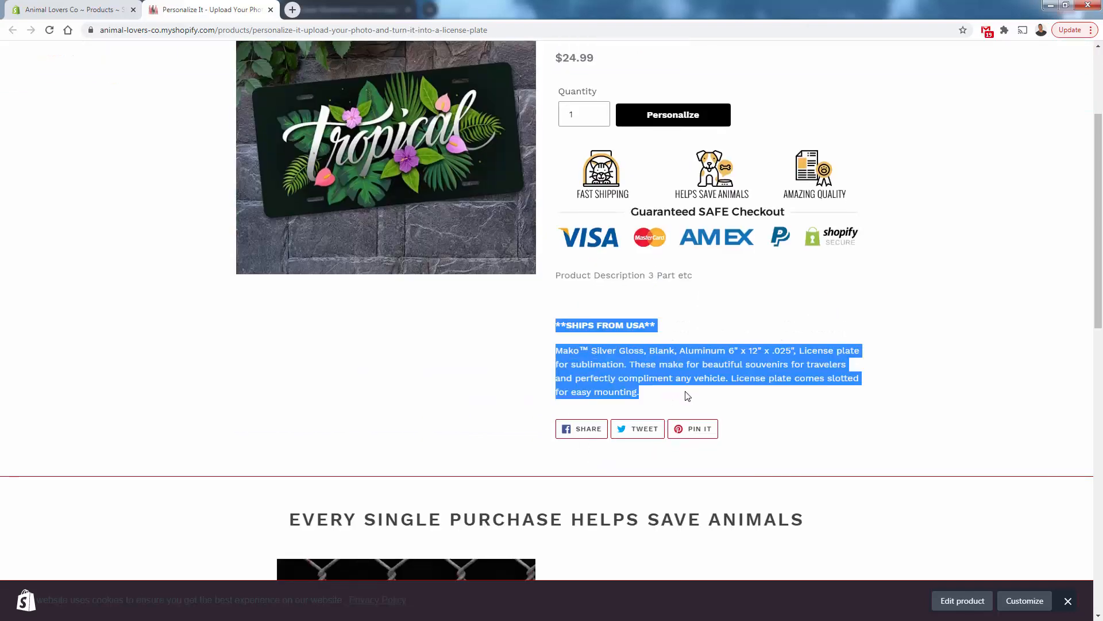
click(687, 396)
scroll(688, 396, up, 3)
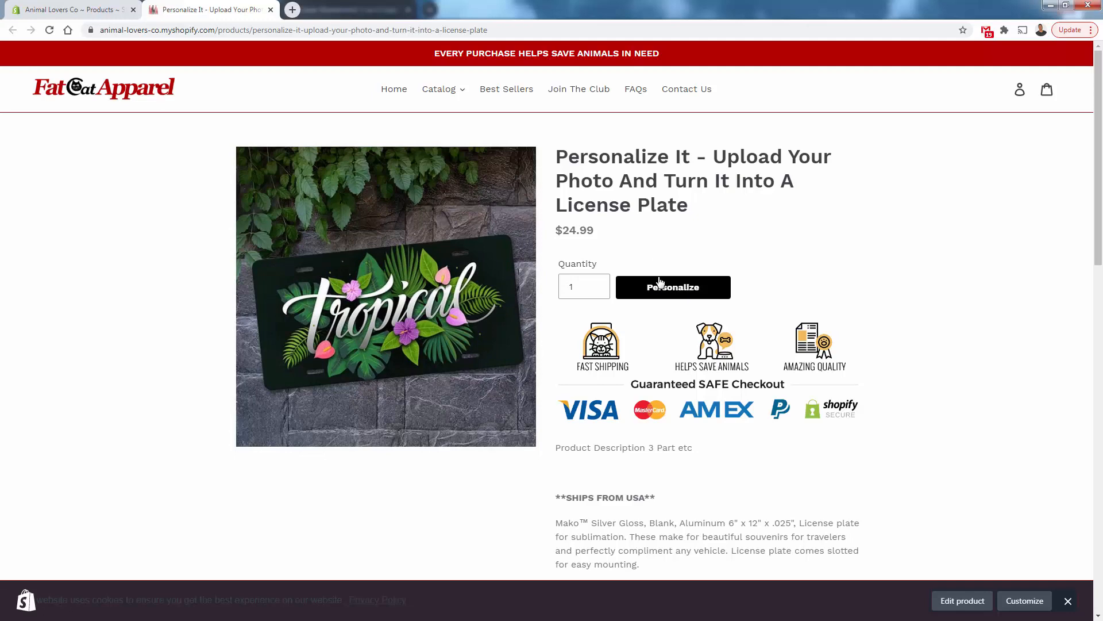
Launch the personalizer and place the uploaded cat photo onto the blank license plate
click(686, 297)
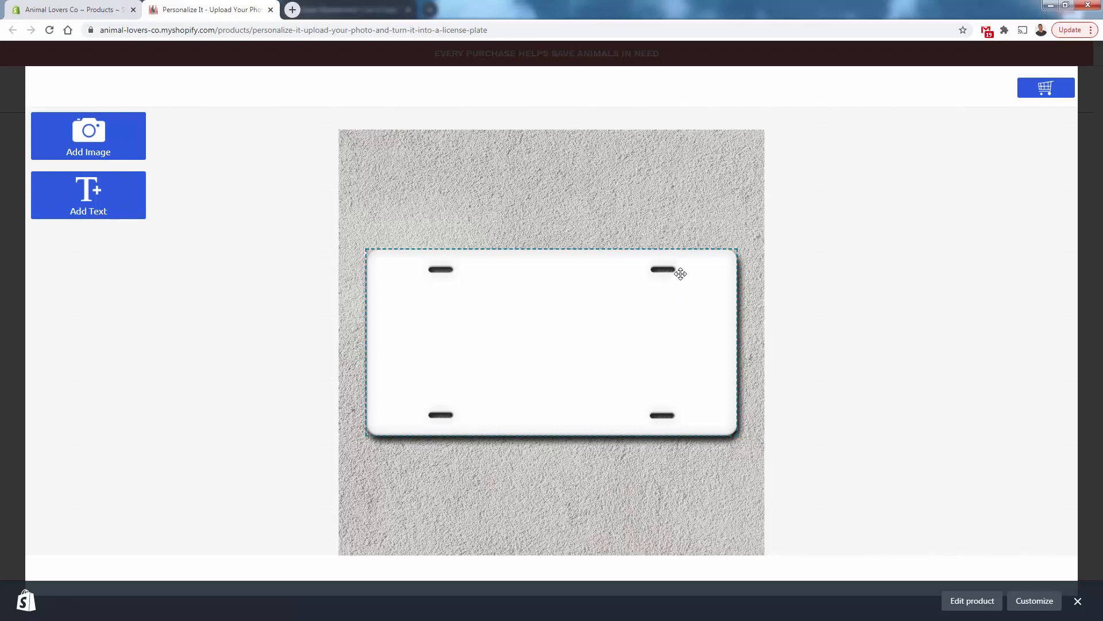
click(76, 154)
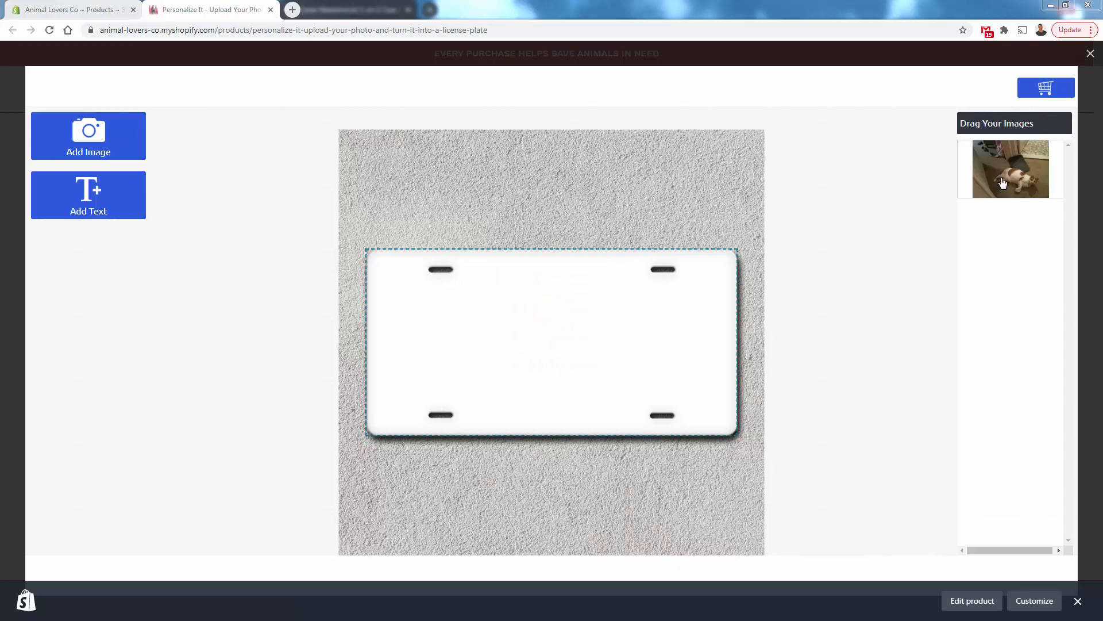
drag(1014, 169, 573, 368)
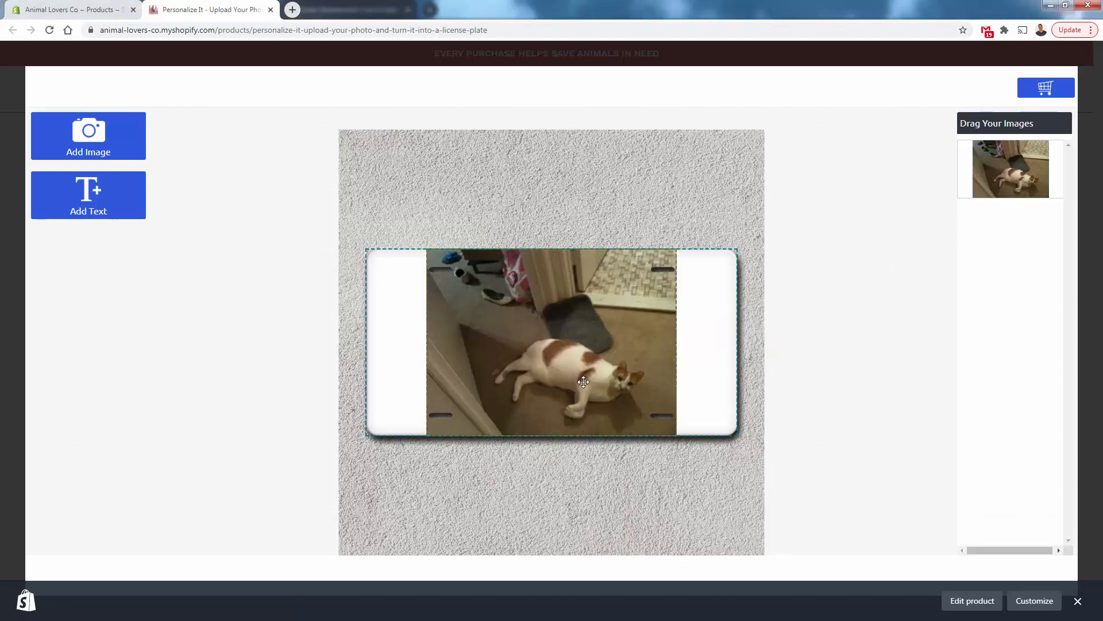
Select the cat photo and zoom it in repeatedly so it covers the whole plate
click(578, 373)
click(520, 447)
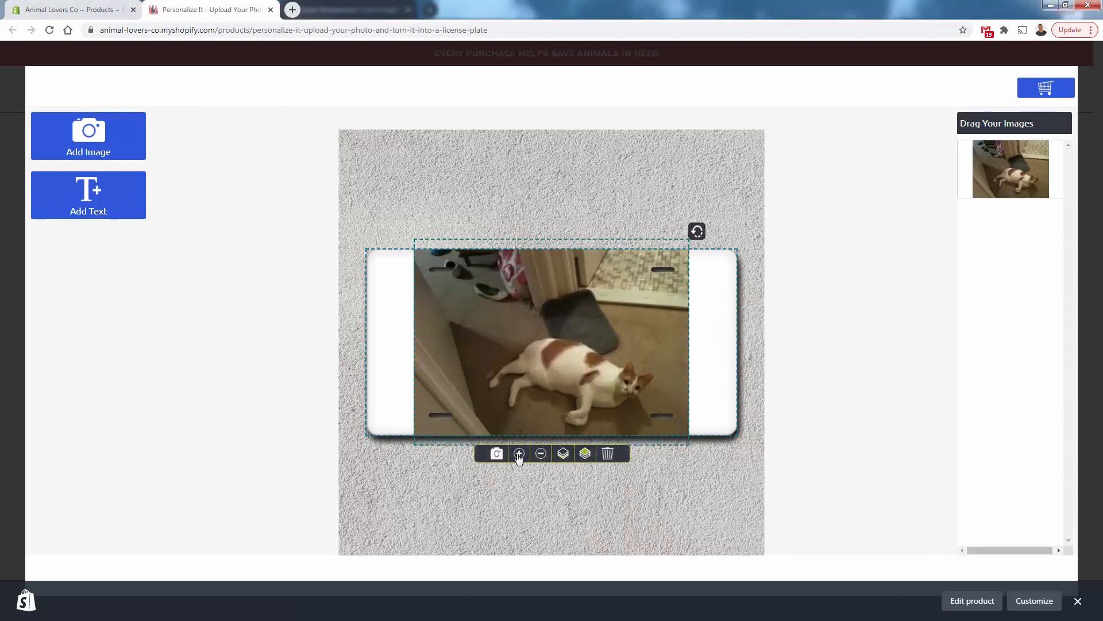
click(520, 458)
click(520, 463)
click(520, 468)
click(520, 479)
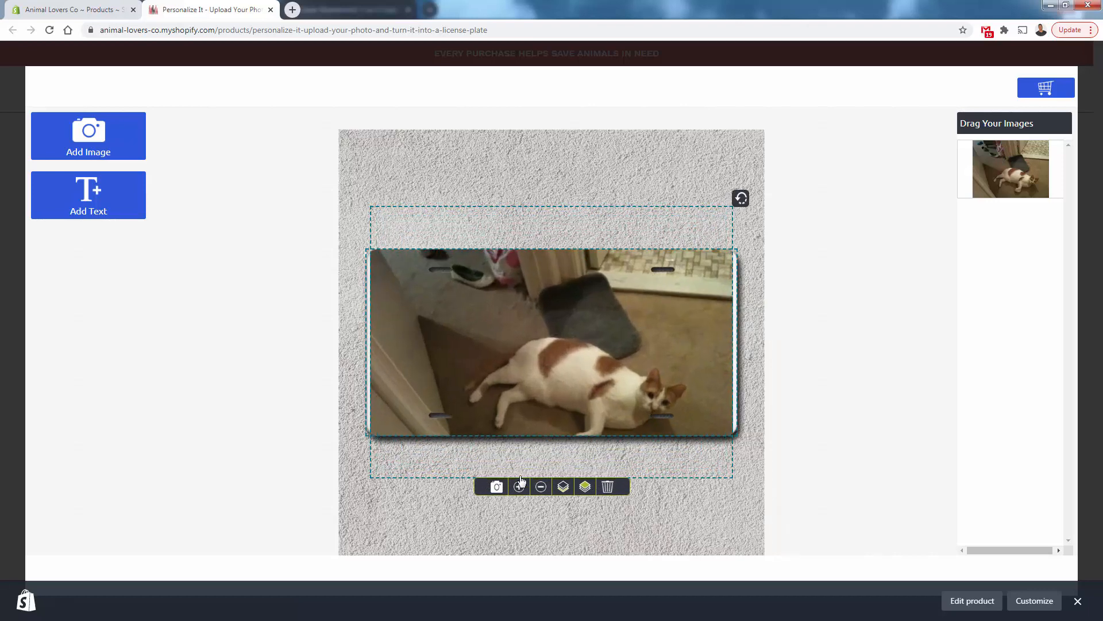
click(520, 487)
click(520, 495)
click(520, 504)
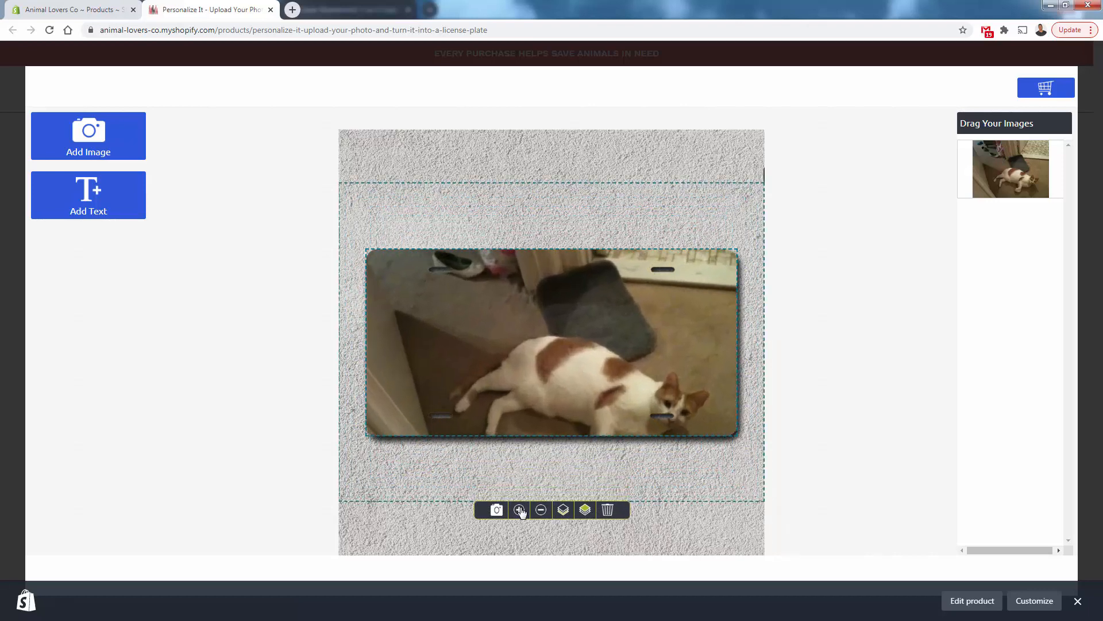
click(522, 513)
click(521, 518)
click(521, 523)
click(521, 526)
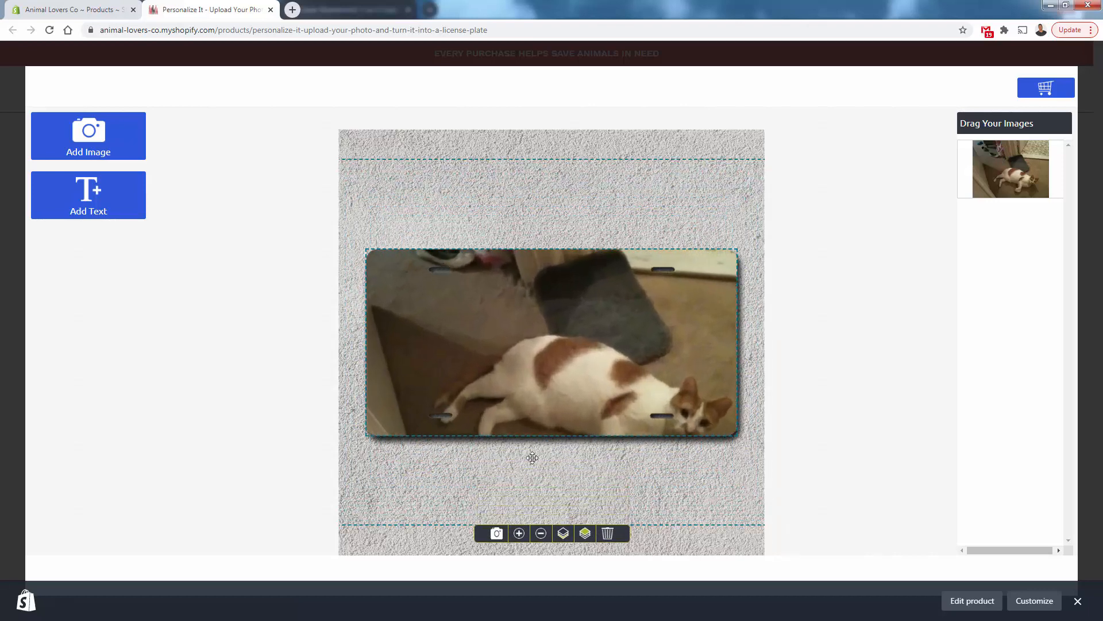
Move the photo upward, enlarge it a little more, and nudge it to center the cat on the plate
drag(529, 456, 520, 313)
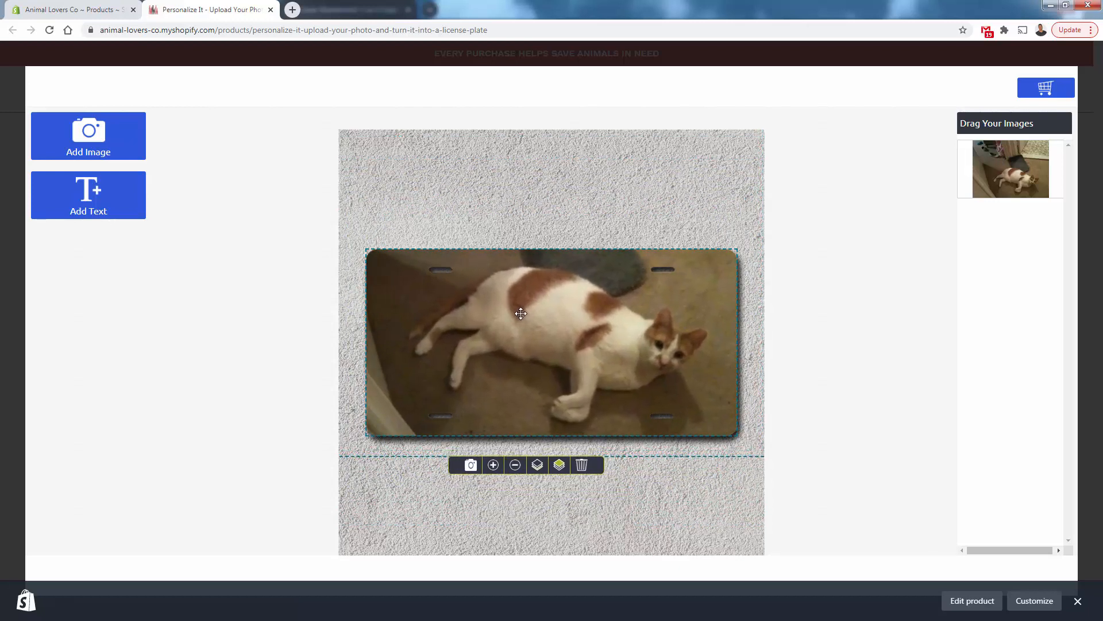
click(493, 471)
click(492, 471)
click(493, 471)
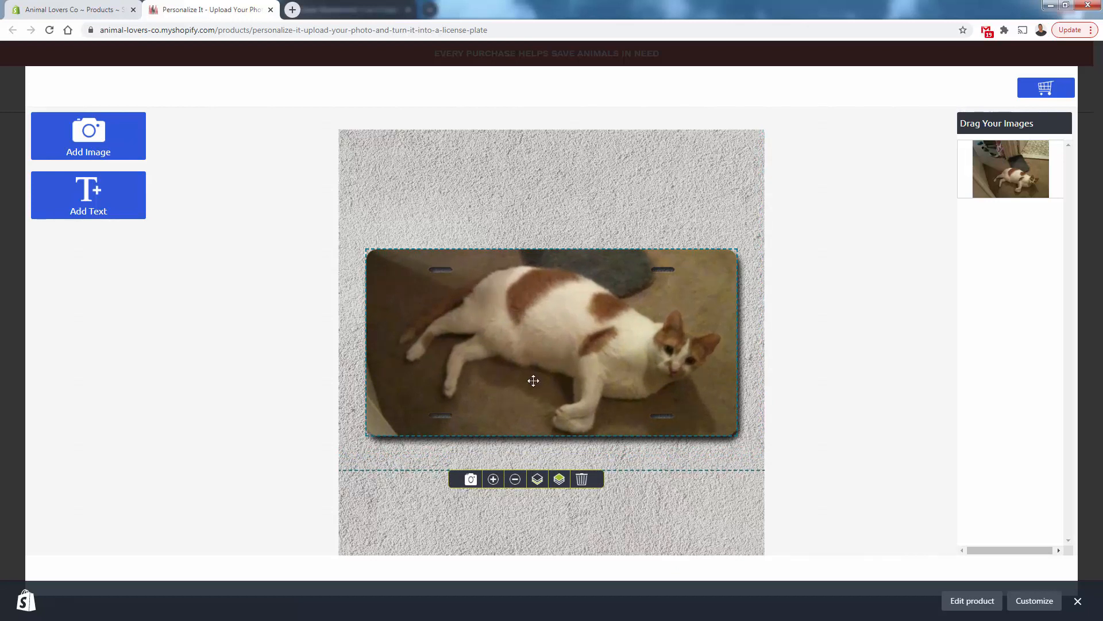
drag(534, 380, 537, 371)
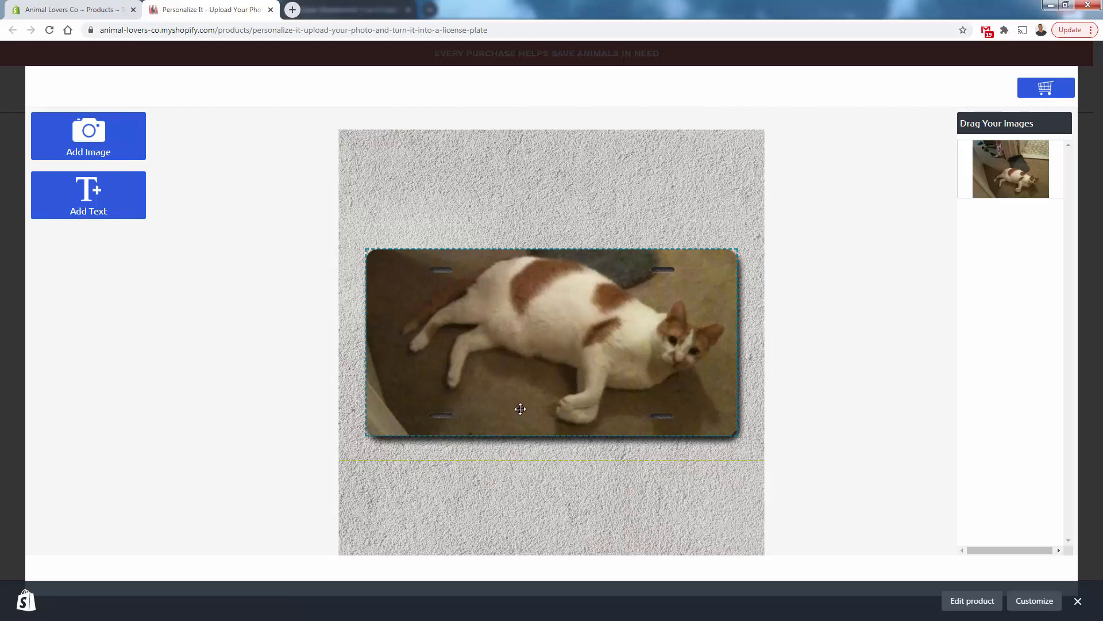
Add the personalized plate to the cart, then reopen the product from the cart and start personalizing again
click(1045, 89)
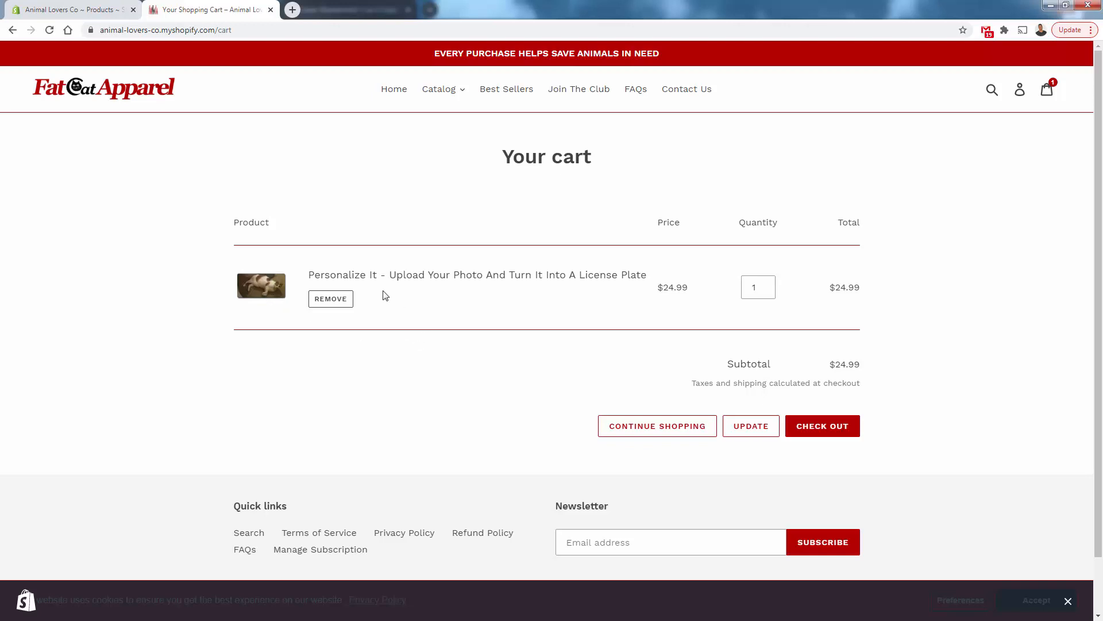
click(396, 278)
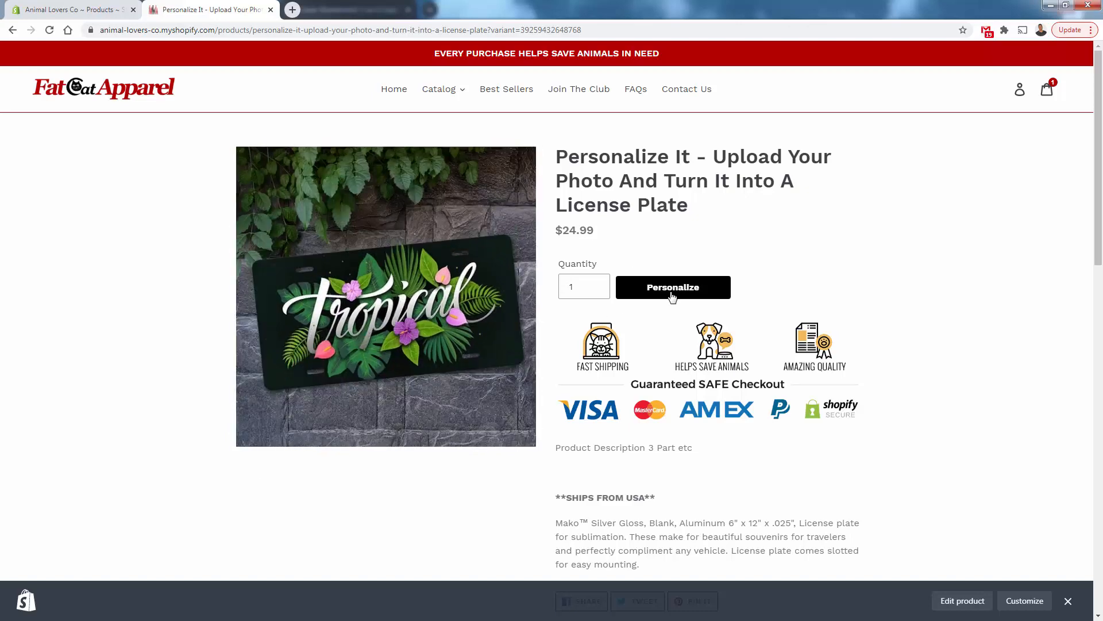
click(673, 291)
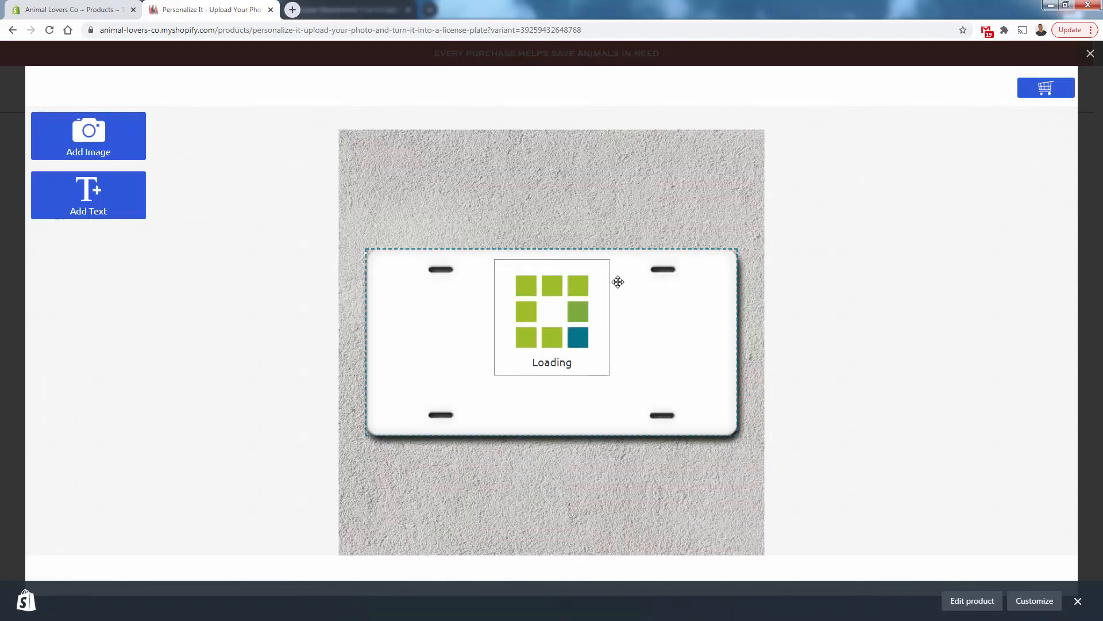